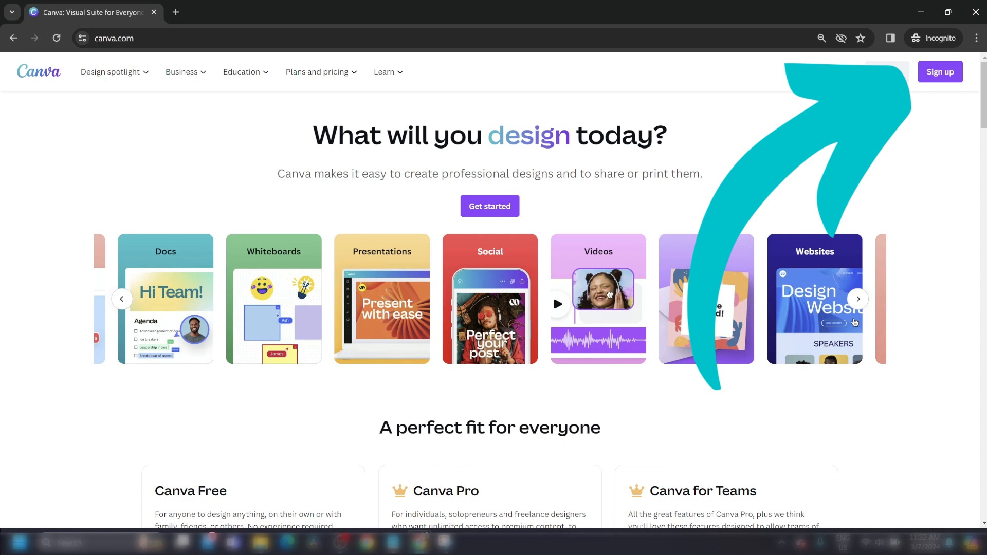
- Look over the plan options on the Canva home page and view the form for signing up with email
scroll(609, 294, down, 6)
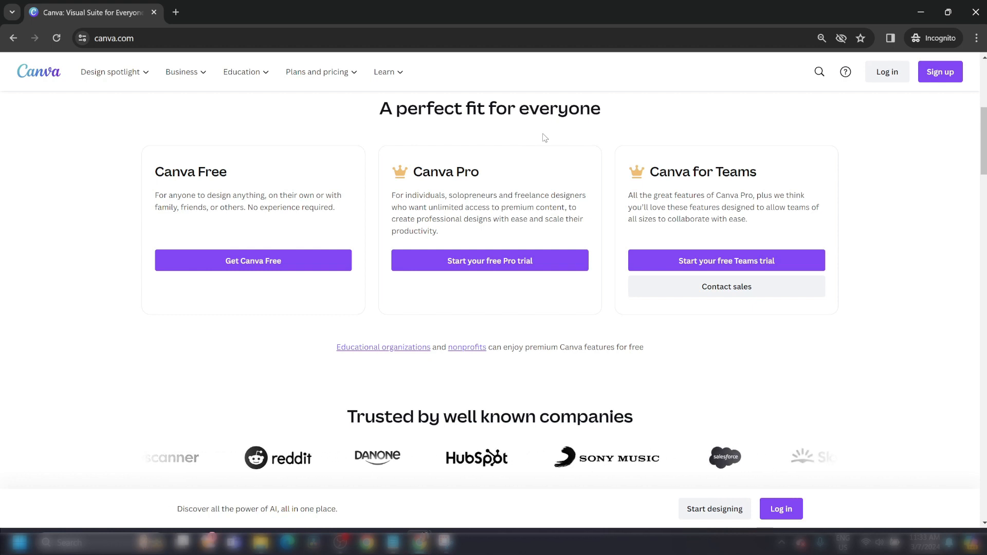
scroll(544, 137, up, 6)
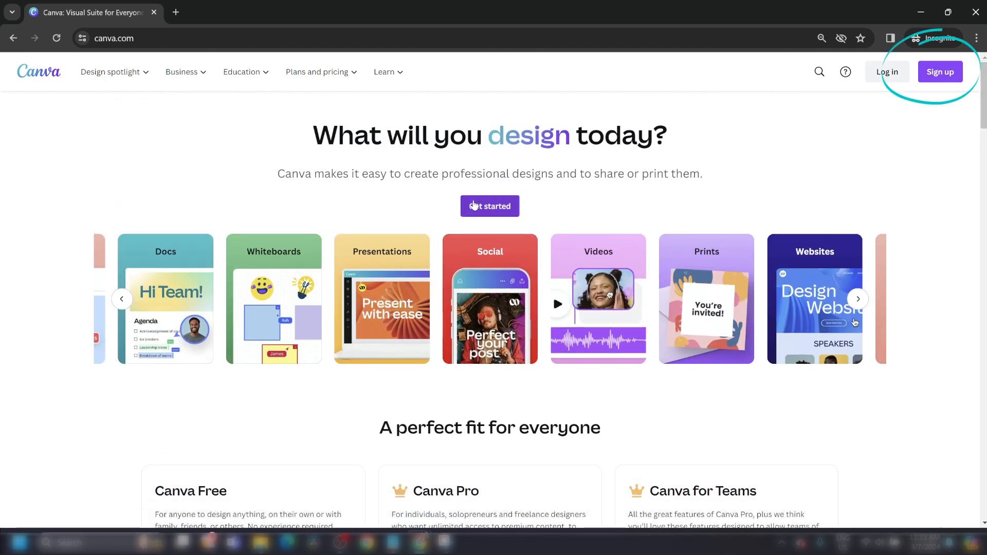
click(474, 205)
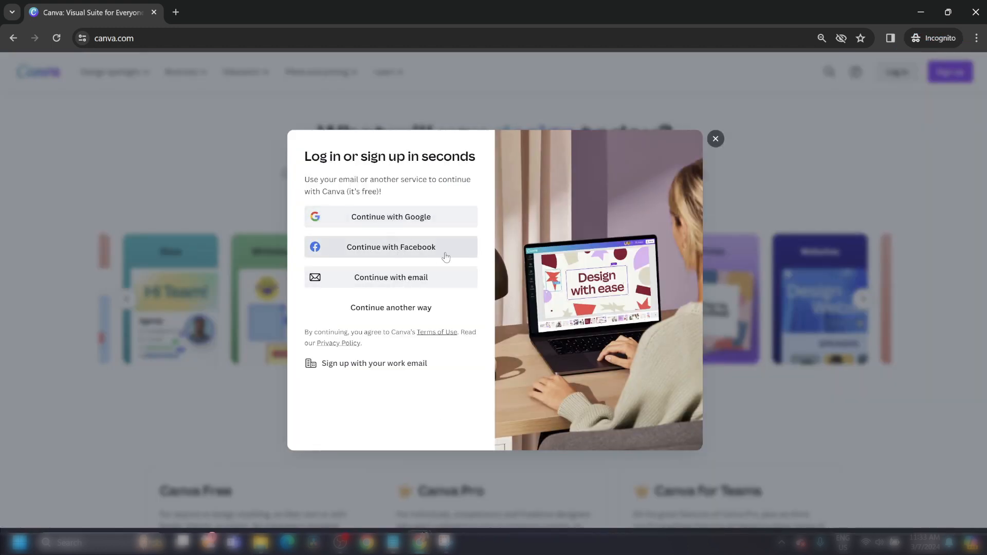
click(435, 277)
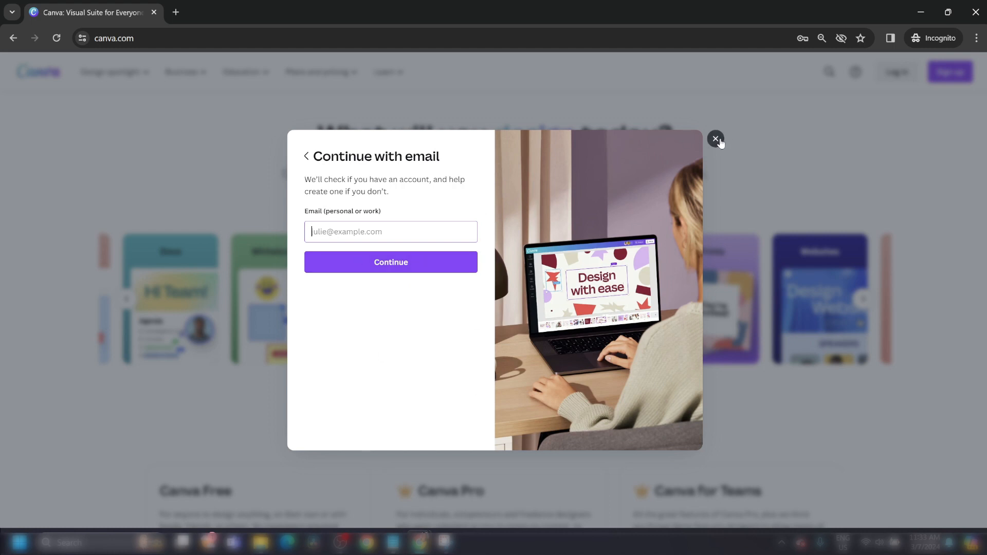
click(976, 11)
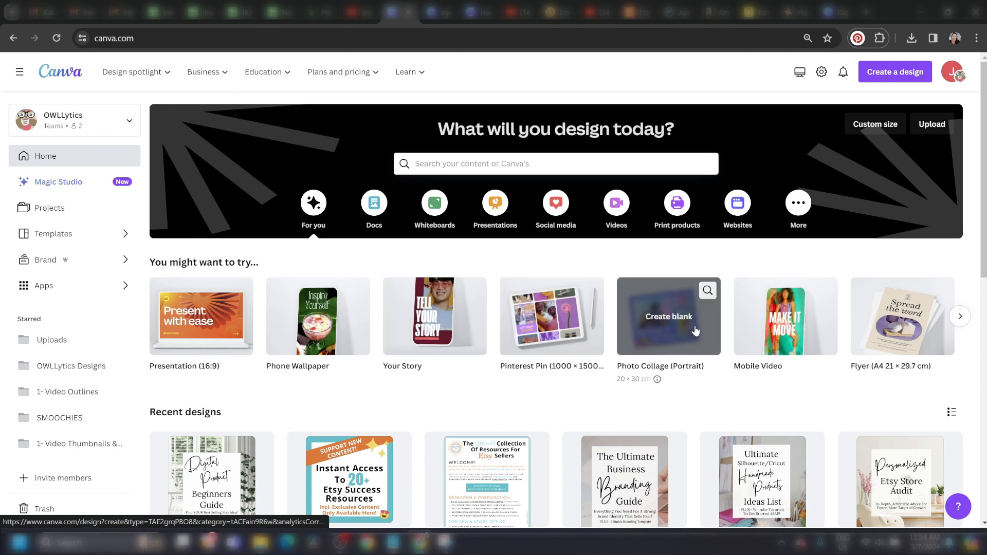
- Browse the suggested design types on the home page through to the end of the row
click(964, 318)
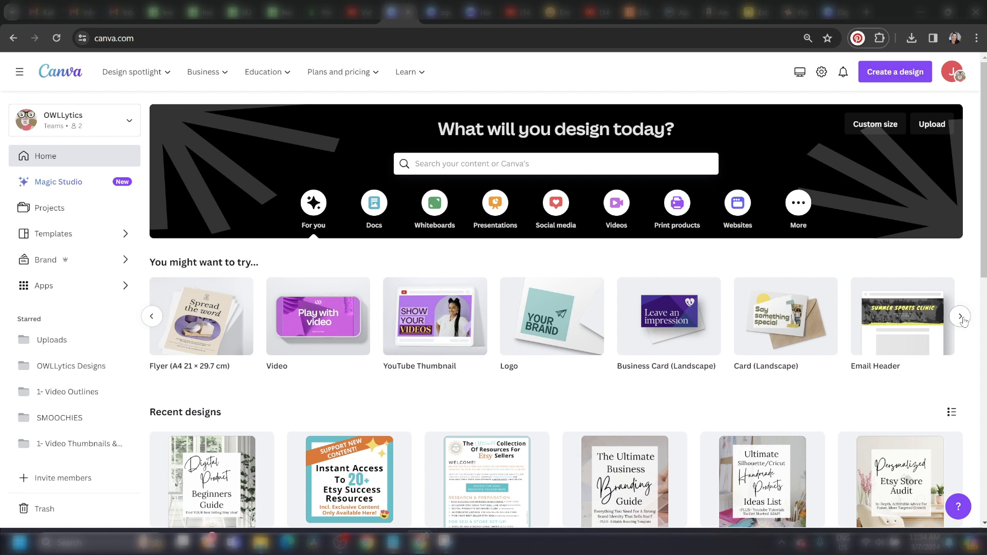
click(964, 318)
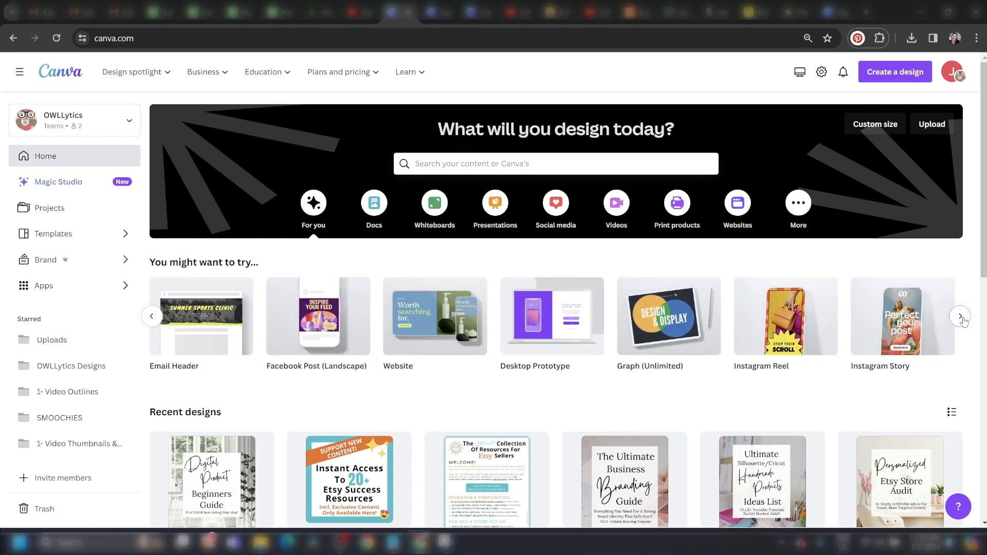
click(964, 318)
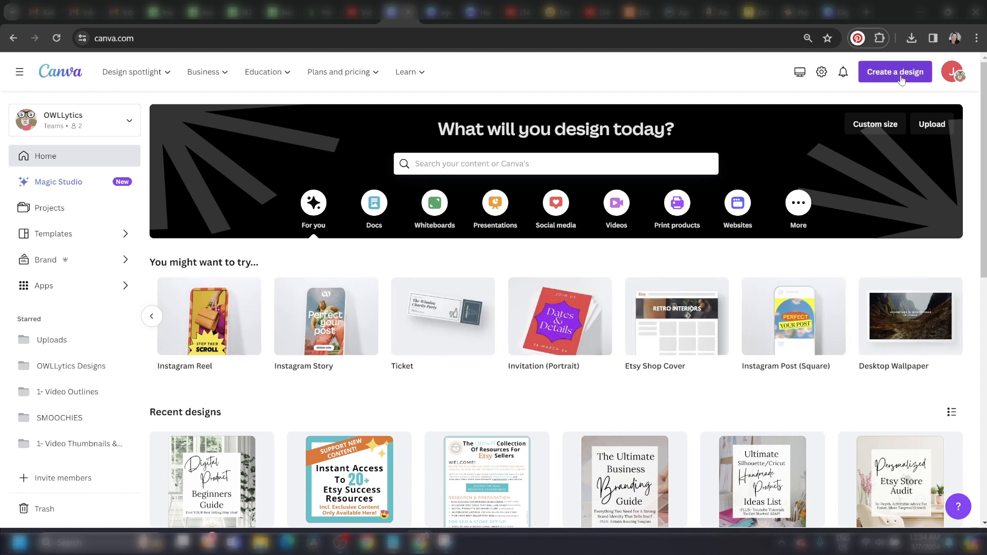
- Search the new-design types for "video", clear the search and create a blank Pinterest Pin (1000 × 1500 px) design
click(900, 80)
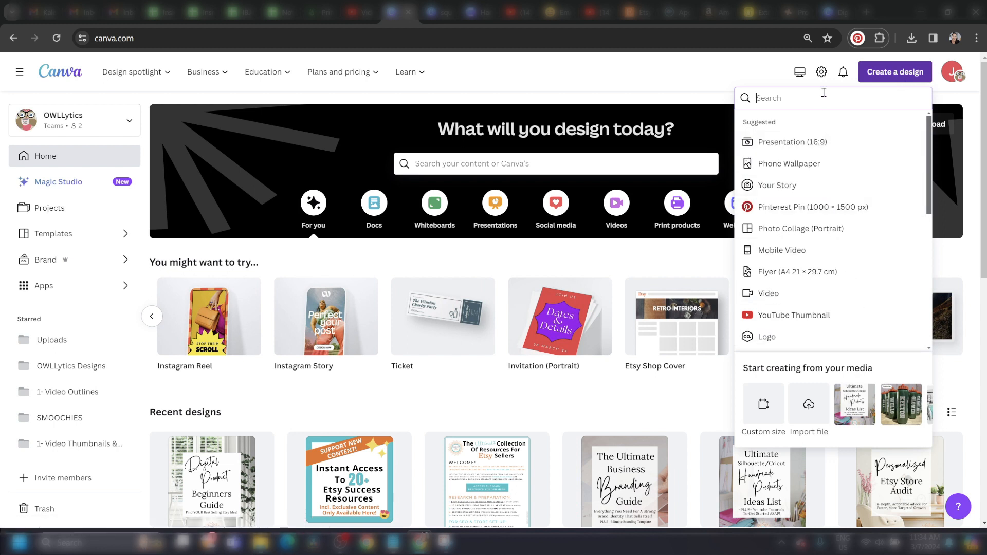
text(video)
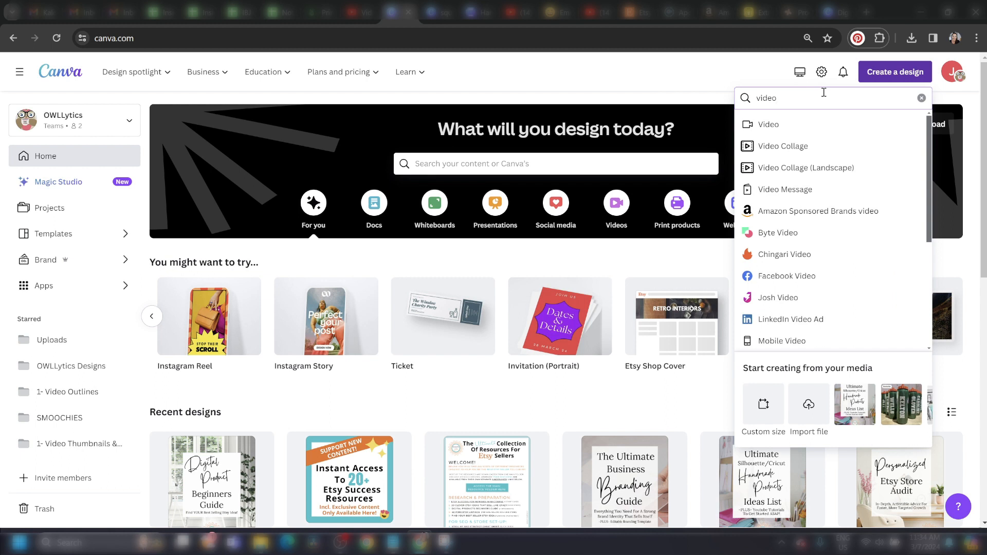
key(BackSpace)
key(BackSpace)
key(BackSpace)
key(BackSpace)
key(BackSpace)
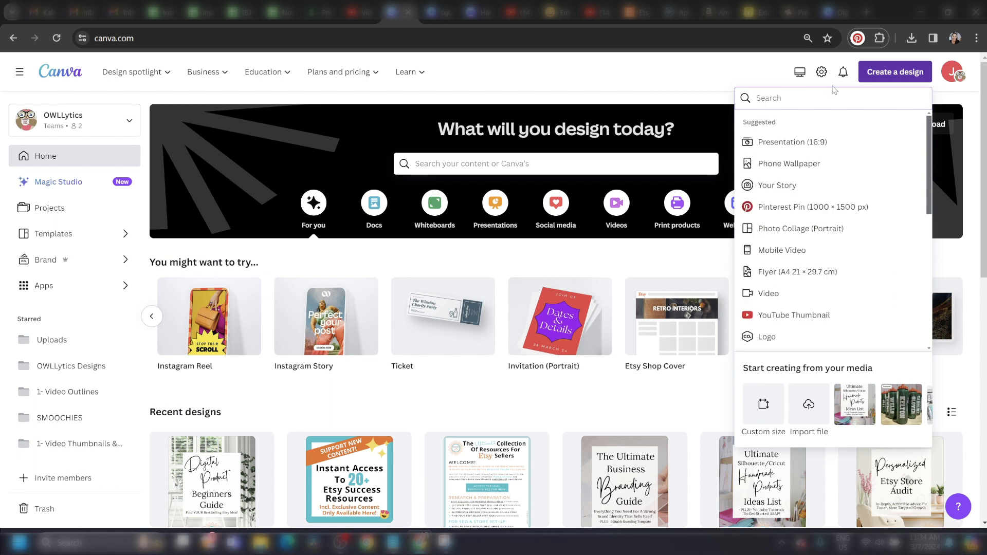
click(778, 206)
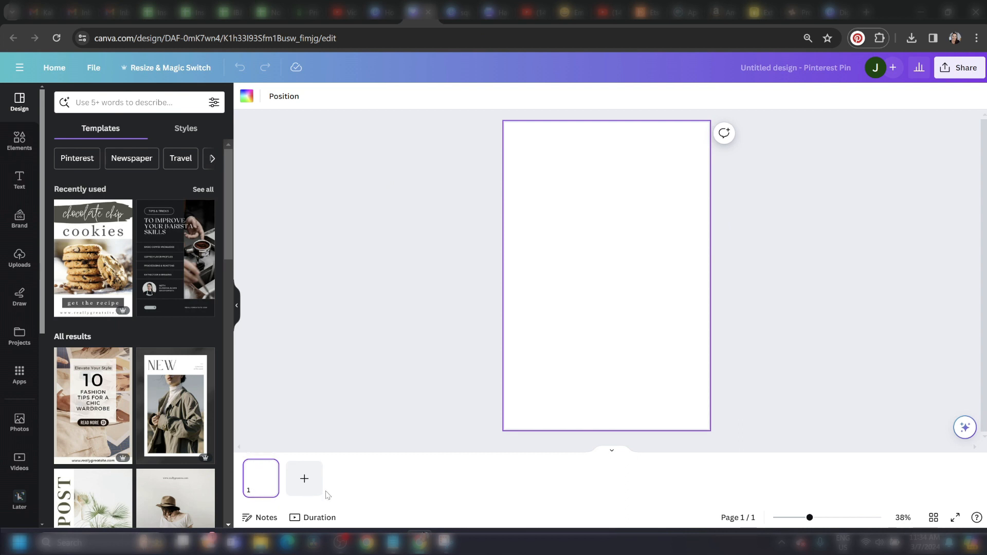
- Add four blank pages after the first page of the Pinterest Pin design
click(308, 494)
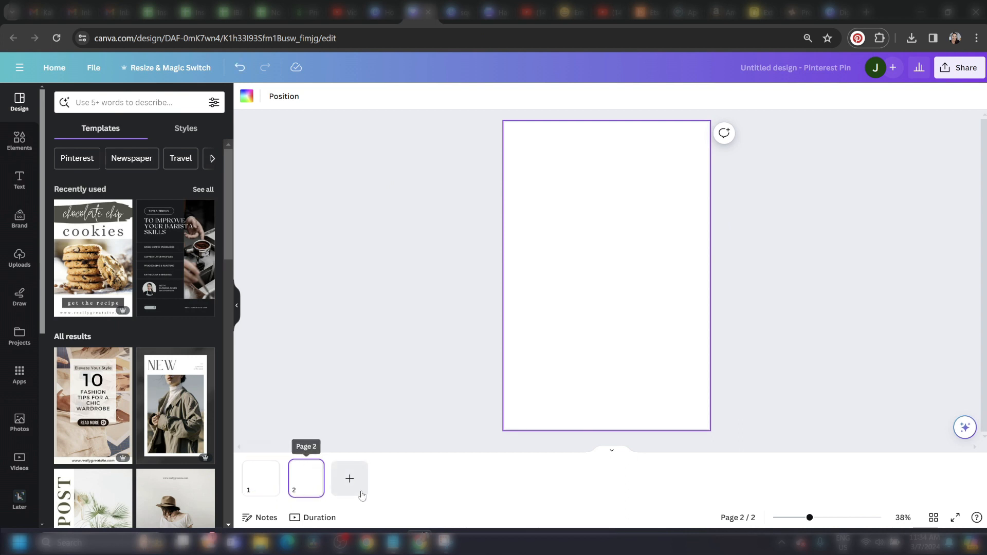
click(350, 493)
click(394, 478)
click(440, 478)
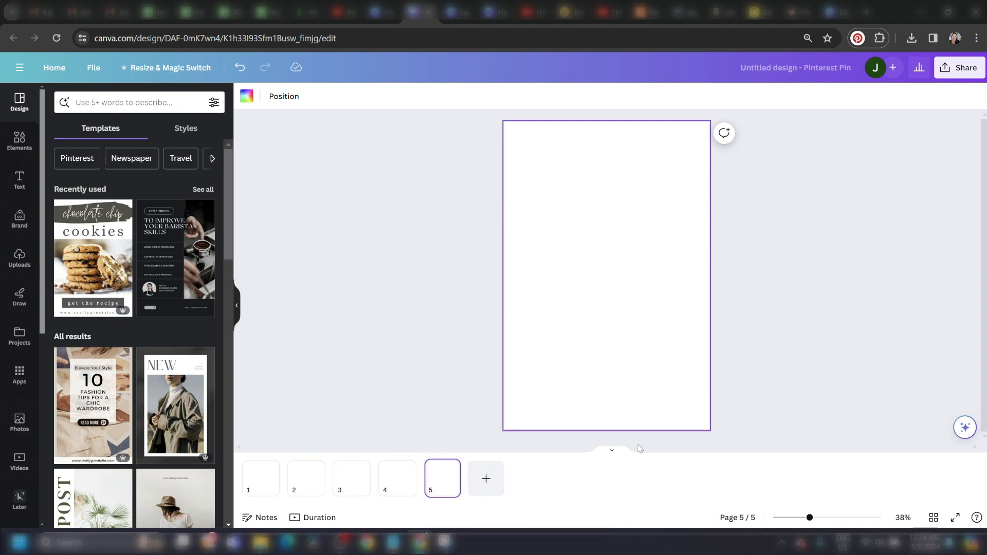
- Compare the page thumbnail view with the scrolling page view and look through the blank pages, finishing in the scrolling view
click(614, 454)
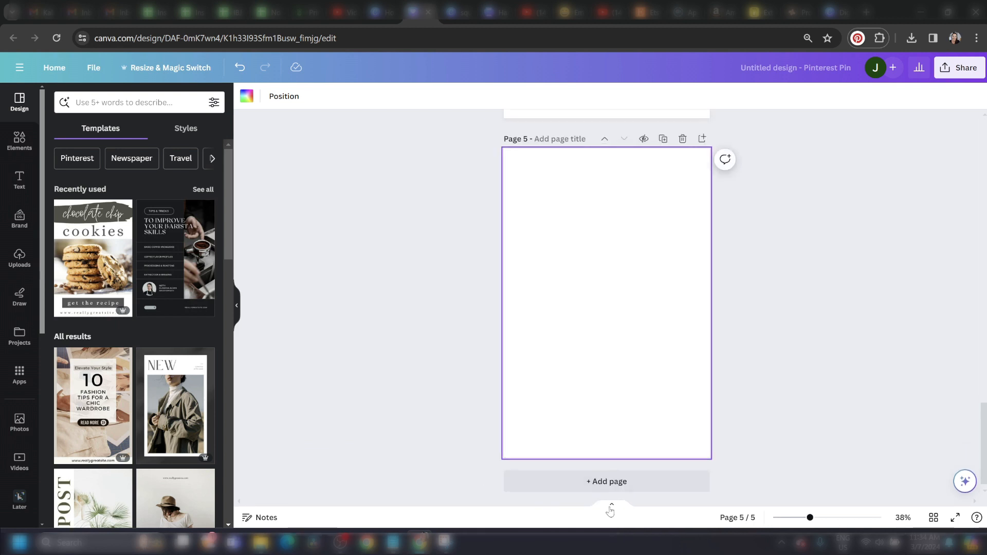
scroll(606, 305, up, 20)
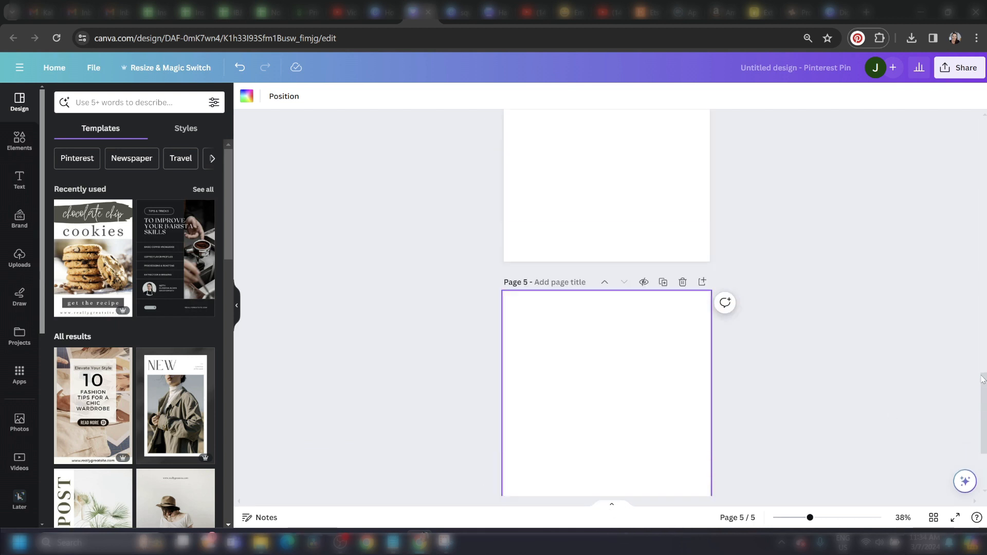
scroll(607, 305, down, 13)
scroll(425, 232, down, 13)
scroll(425, 231, up, 20)
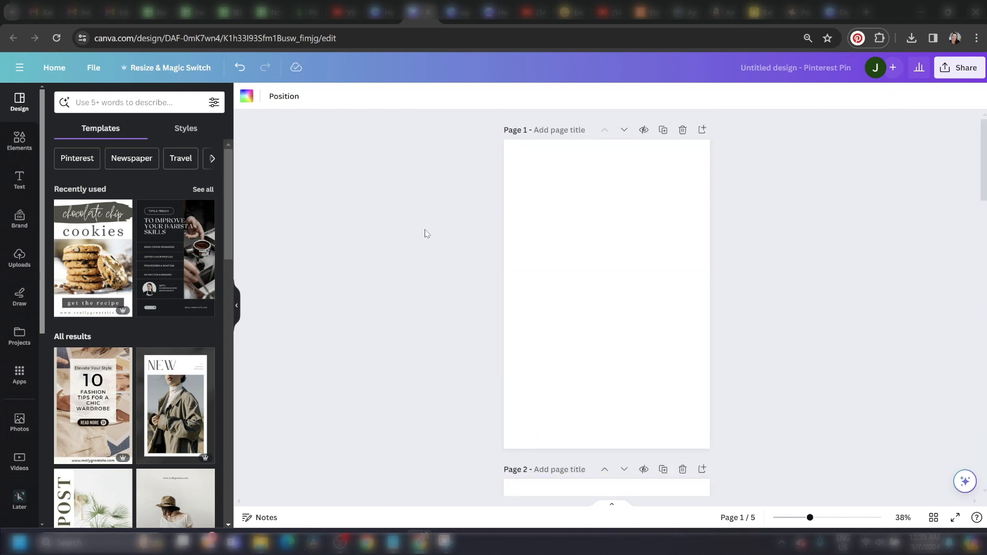
click(612, 504)
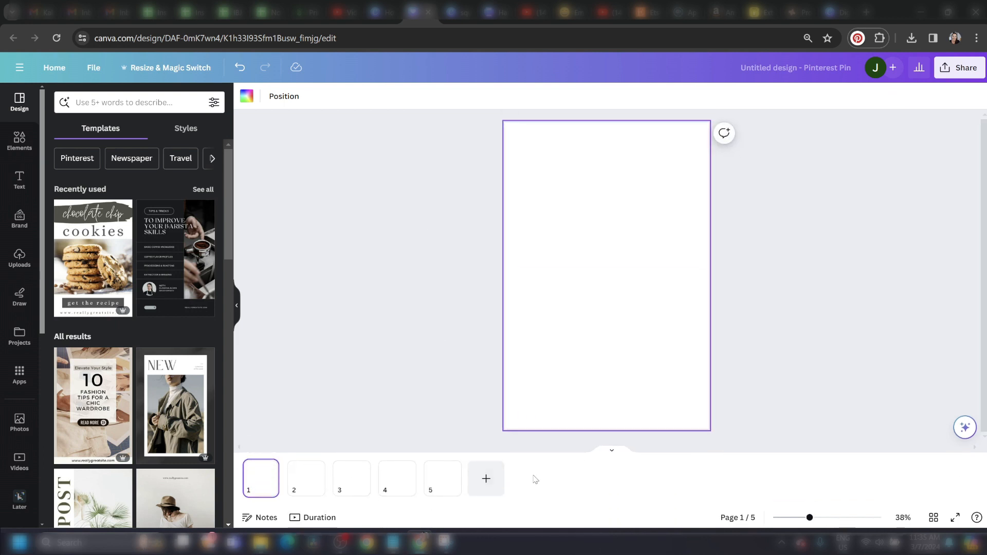
click(612, 451)
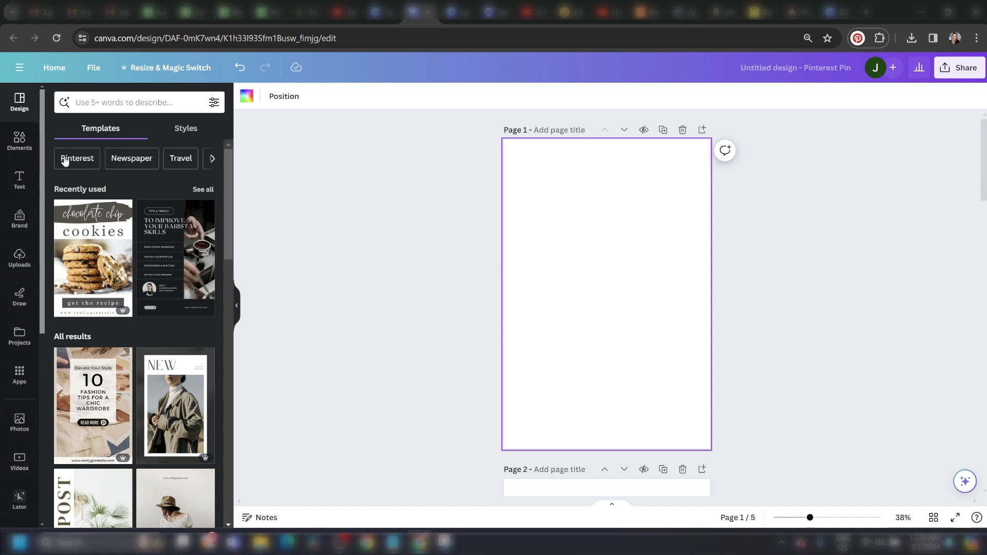
- Look through the design styles, including the font and colour combinations, colour palettes and font sets
drag(227, 169, 227, 147)
click(180, 129)
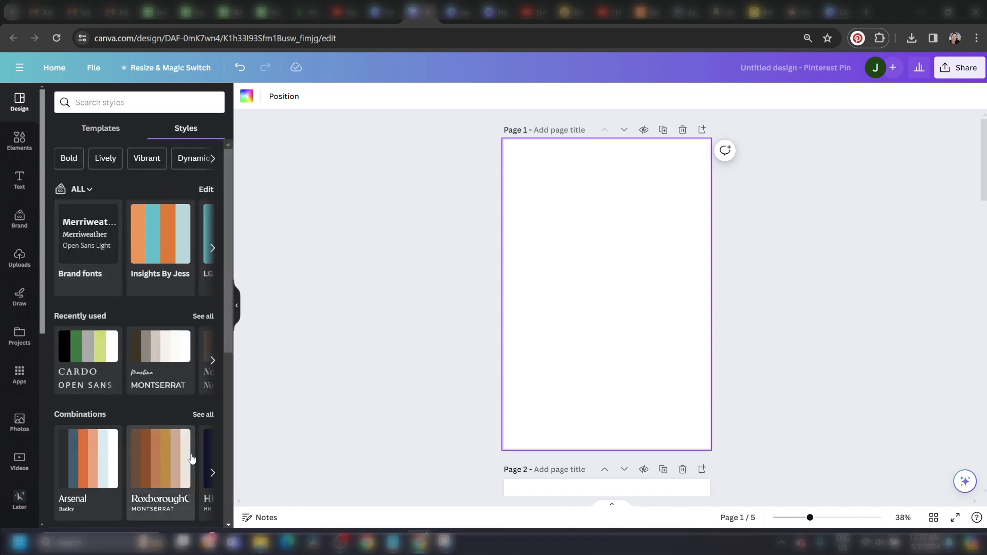
drag(226, 238, 224, 358)
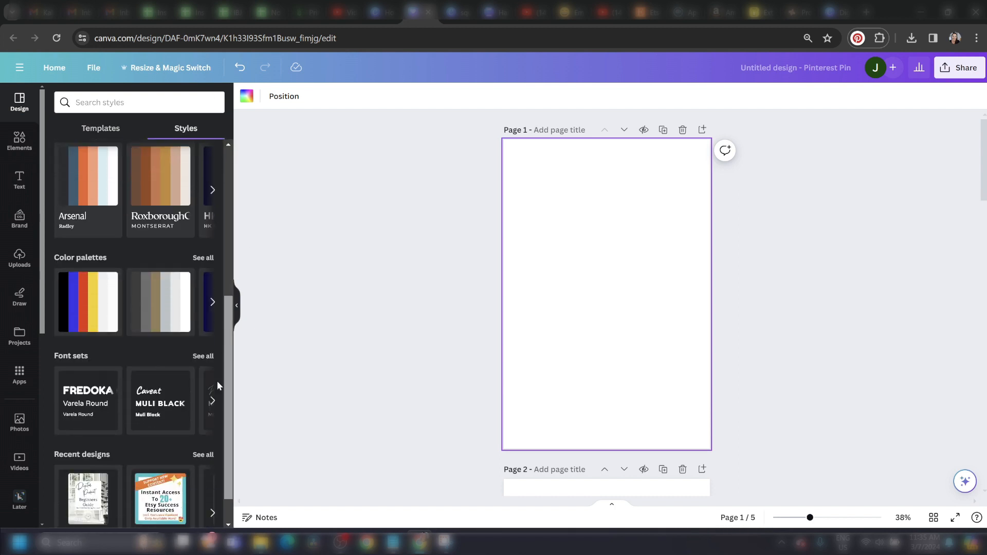
scroll(217, 380, up, 5)
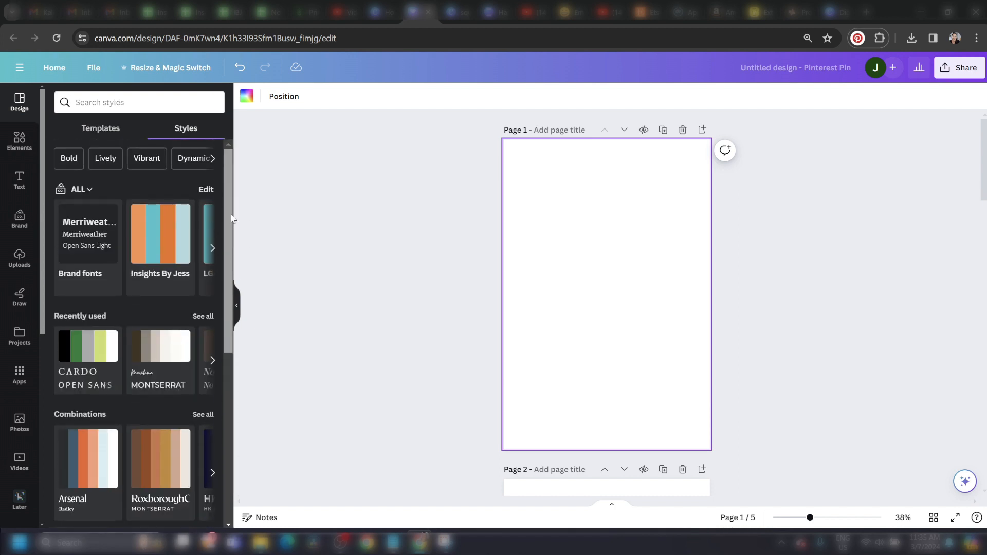
- Search the templates for "pinterest" and apply the "How to Write Blog Titles" template to page 1
click(104, 130)
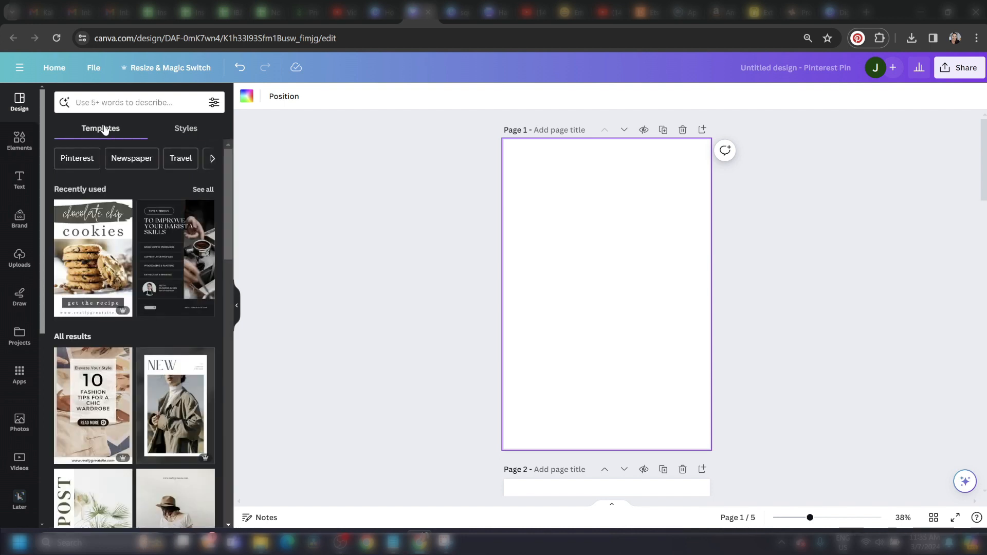
click(76, 161)
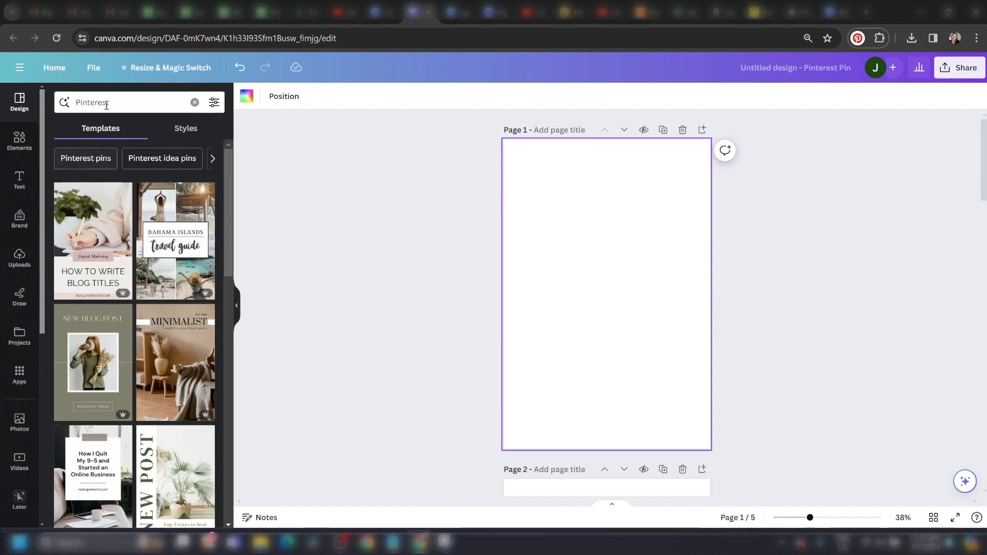
double_click(127, 99)
key(BackSpace)
text(pinterest)
key(Return)
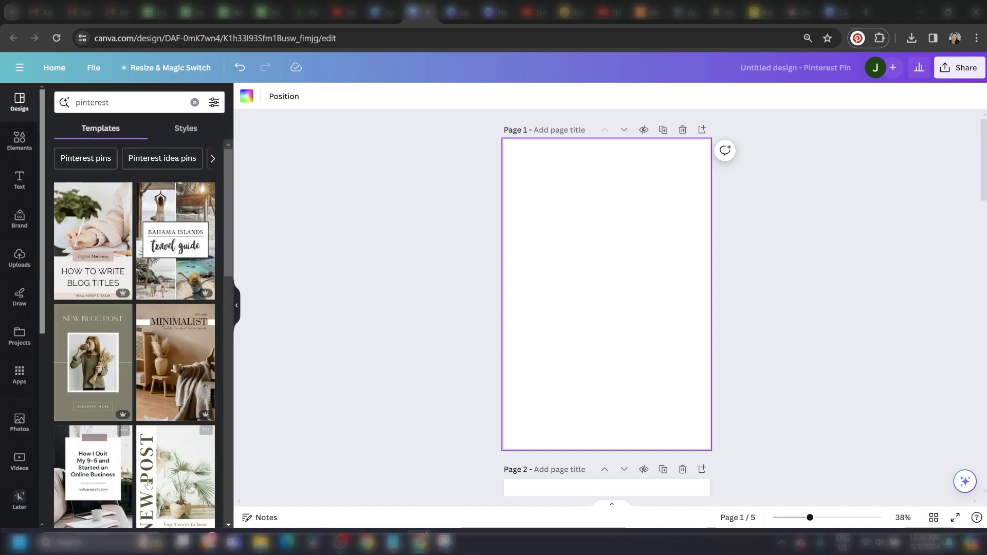
click(117, 265)
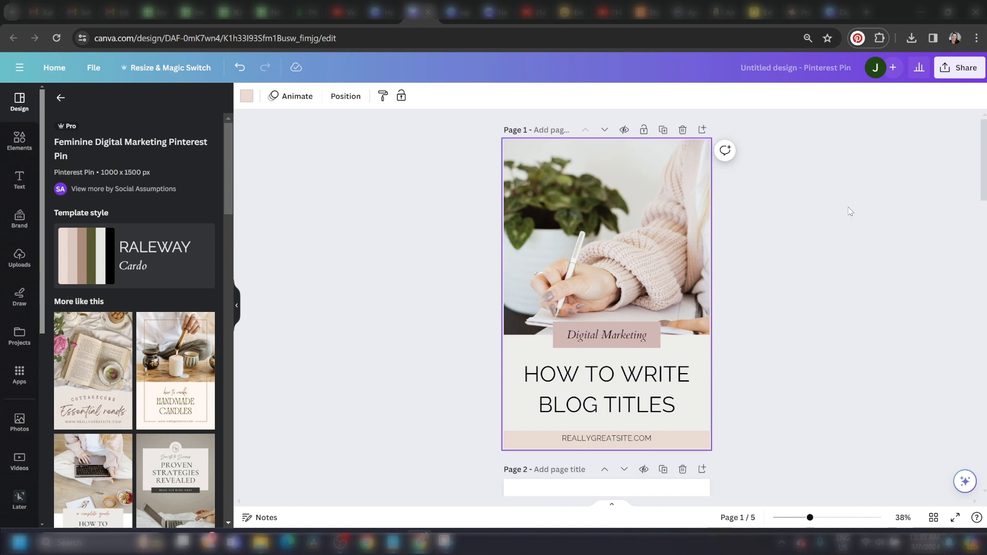
- Look over the applied template on page 1 and the blank page 2, and go back to the template search results
scroll(850, 212, down, 2)
scroll(849, 210, up, 2)
drag(226, 152, 249, 144)
scroll(918, 215, down, 5)
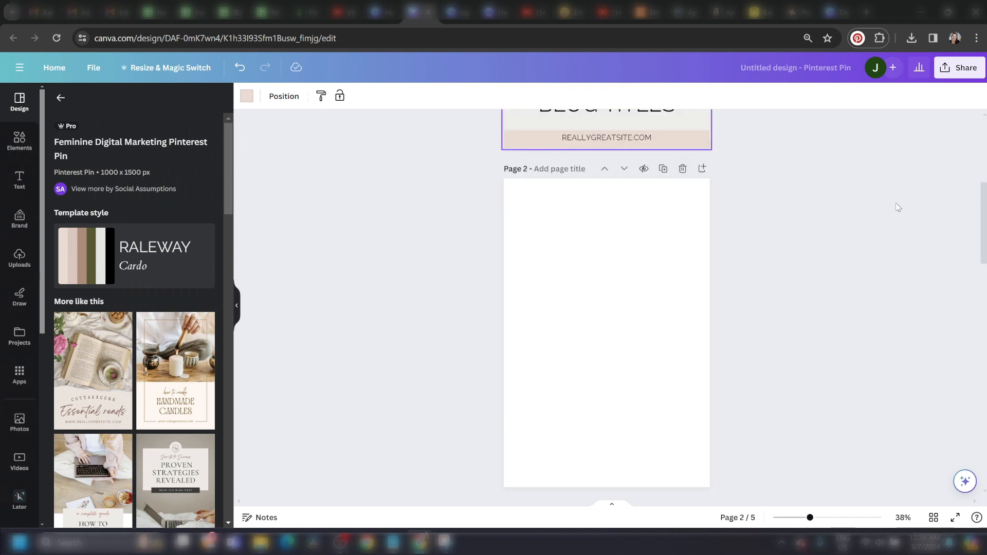
click(61, 97)
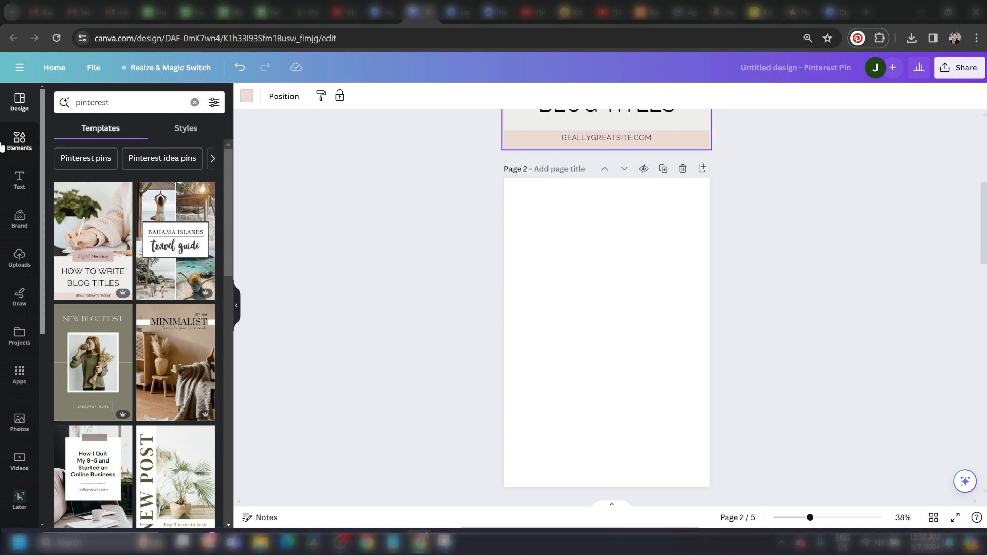
- Look through the design elements and their browse categories, from shapes and graphics to frames, grids and audio
click(21, 144)
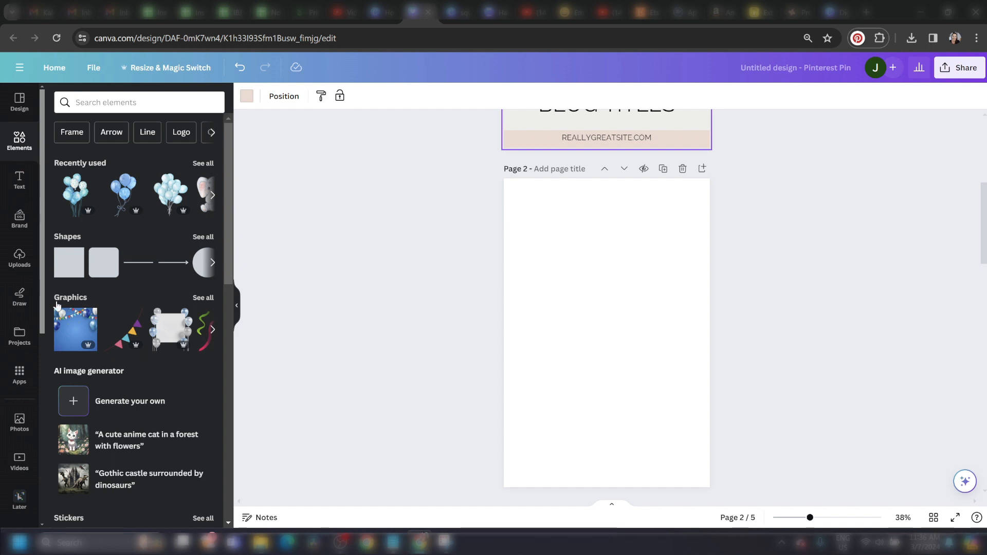
click(90, 100)
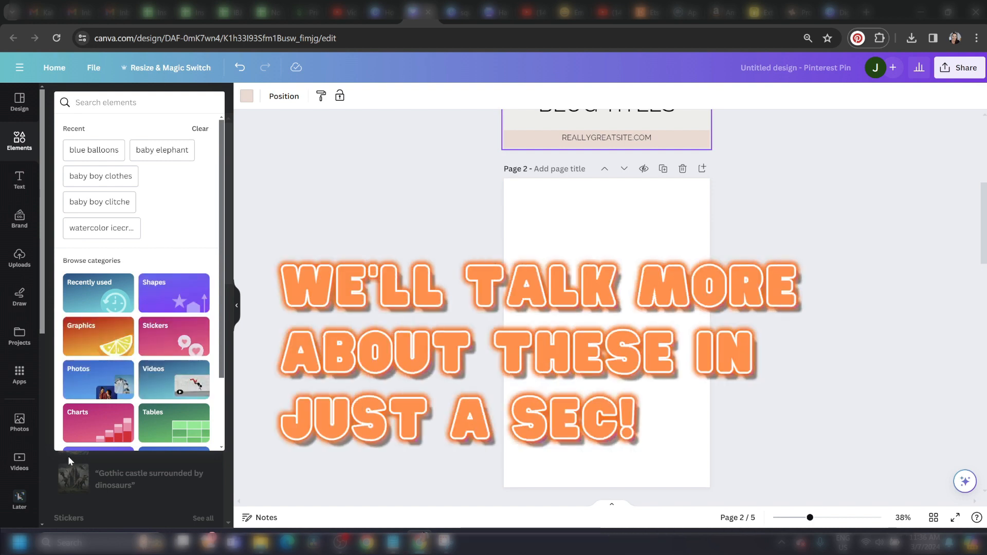
scroll(217, 354, down, 1)
scroll(217, 354, down, 1)
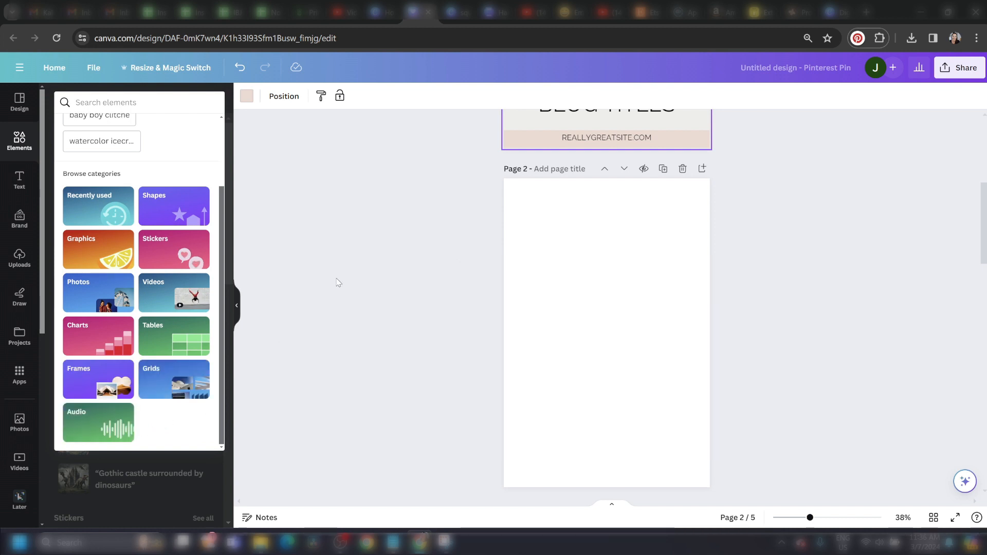
click(337, 281)
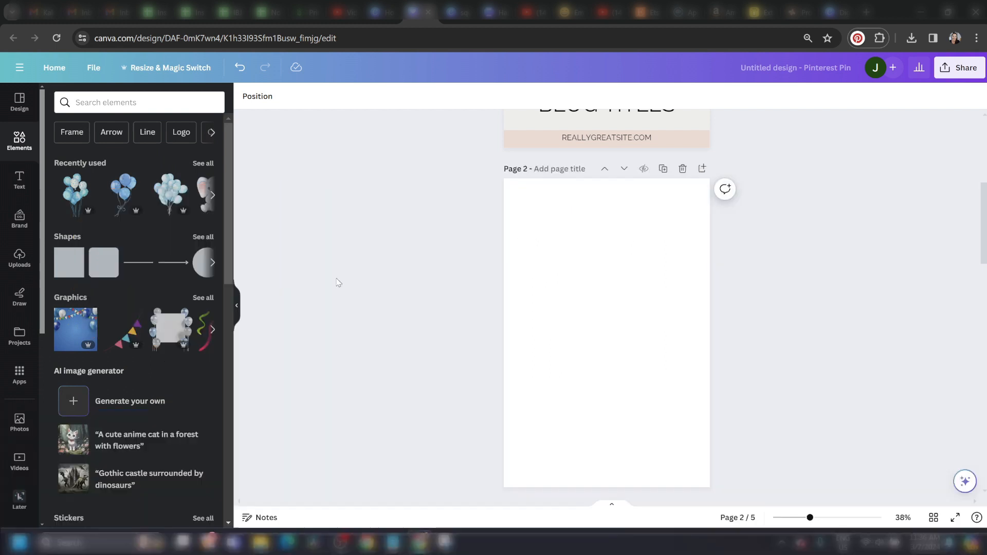
- Look through the text styles and font combinations, and add a text box to the blank page 2
click(19, 180)
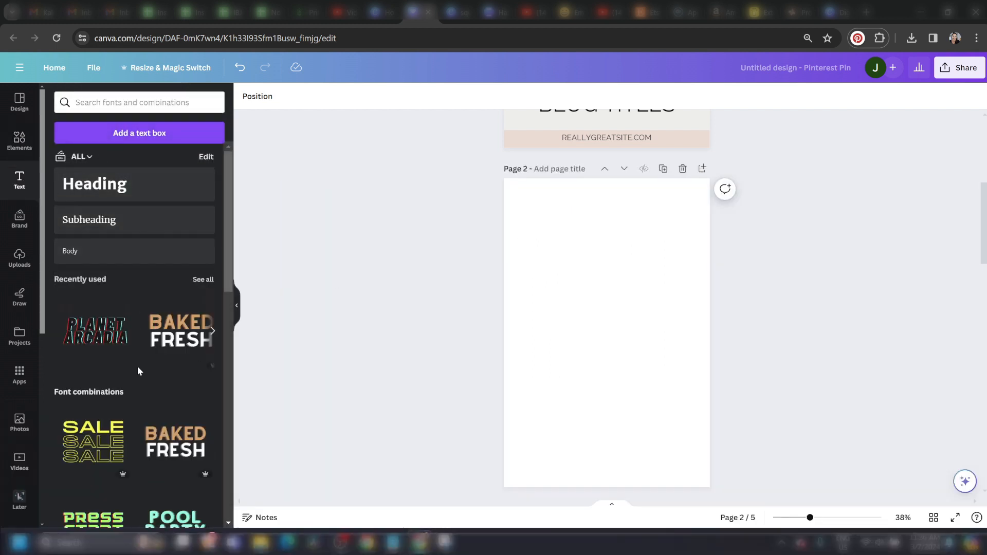
scroll(221, 256, down, 13)
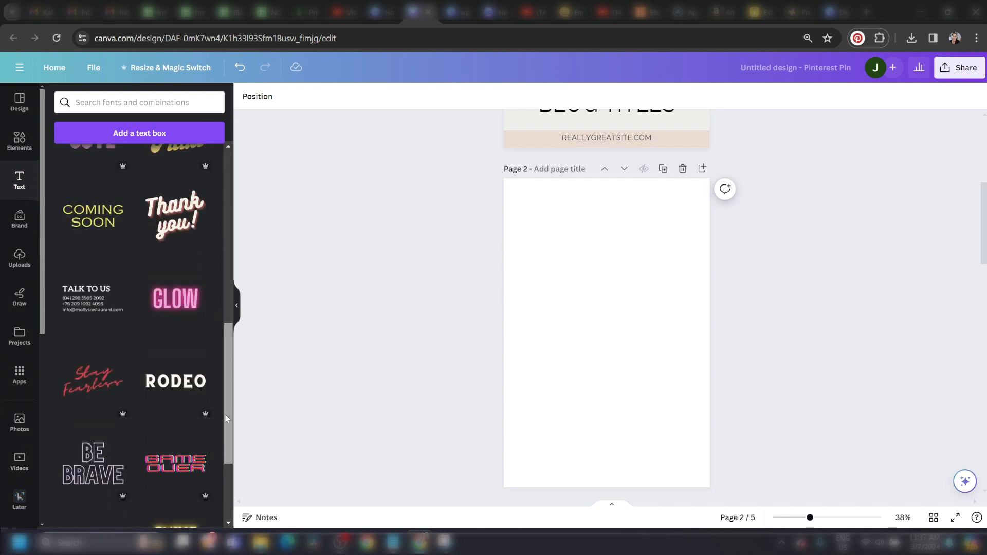
drag(213, 476, 247, 103)
click(138, 134)
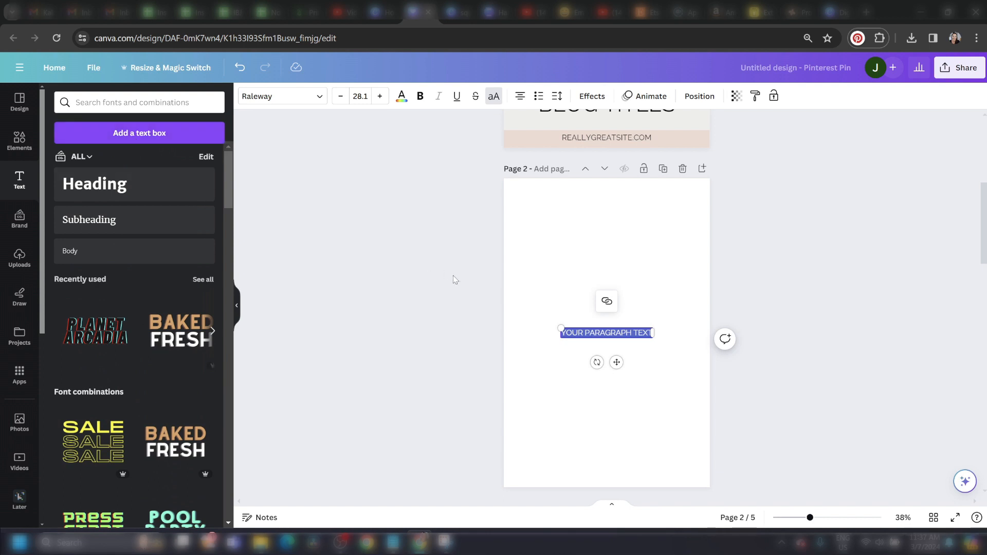
- Enter "CHOOSE YOUR OWN FONT" in the text box, enlarge it to size 48.1, and place it on two lines near the top of page 2
text(CHO)
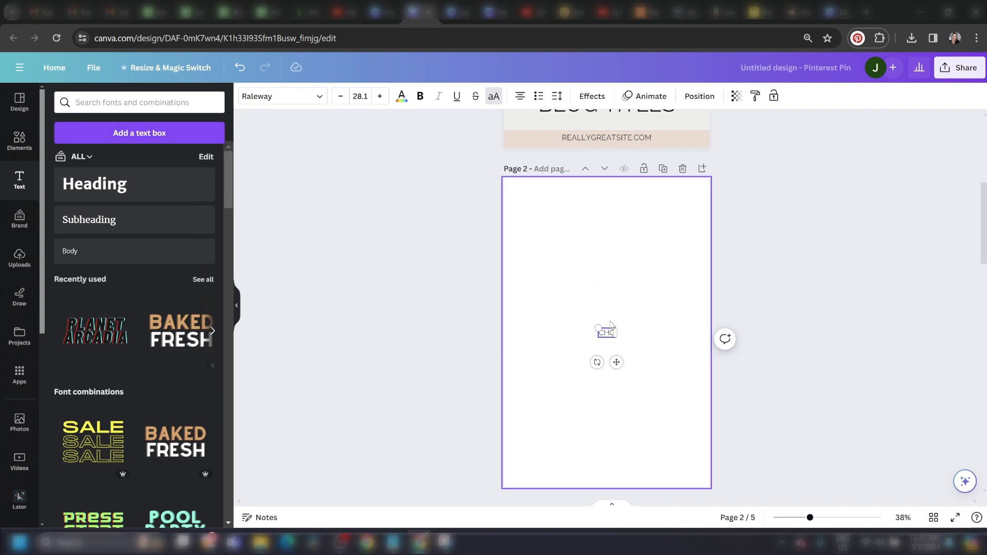
text(OSE YOUR OWN FONT)
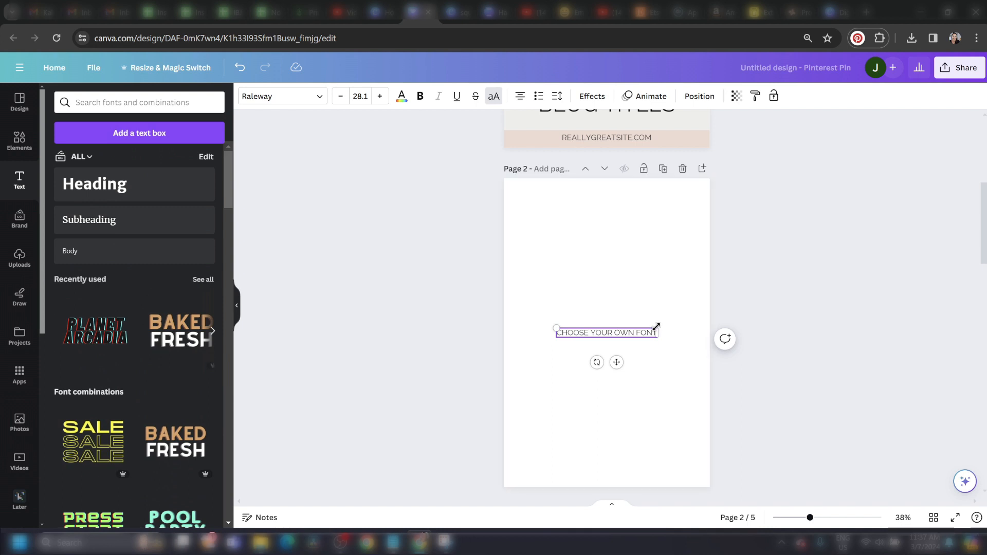
drag(657, 326, 729, 327)
drag(652, 360, 615, 253)
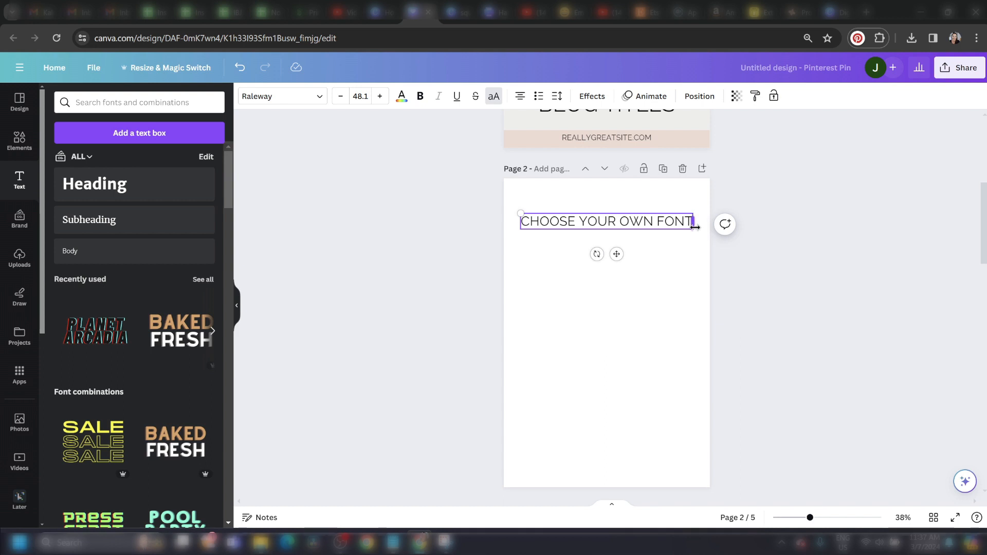
drag(699, 225, 659, 226)
drag(600, 270, 615, 268)
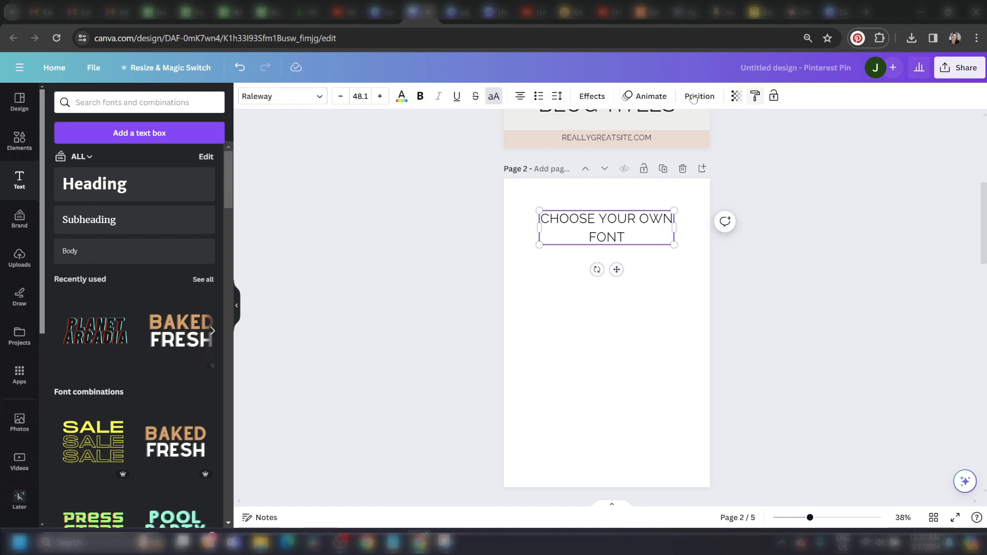
- Filter the fonts by Handwriting, try Beth Ellen, Alex Brush, Apricots and Dekko on the page 2 text, and apply Canva Student Font
click(296, 99)
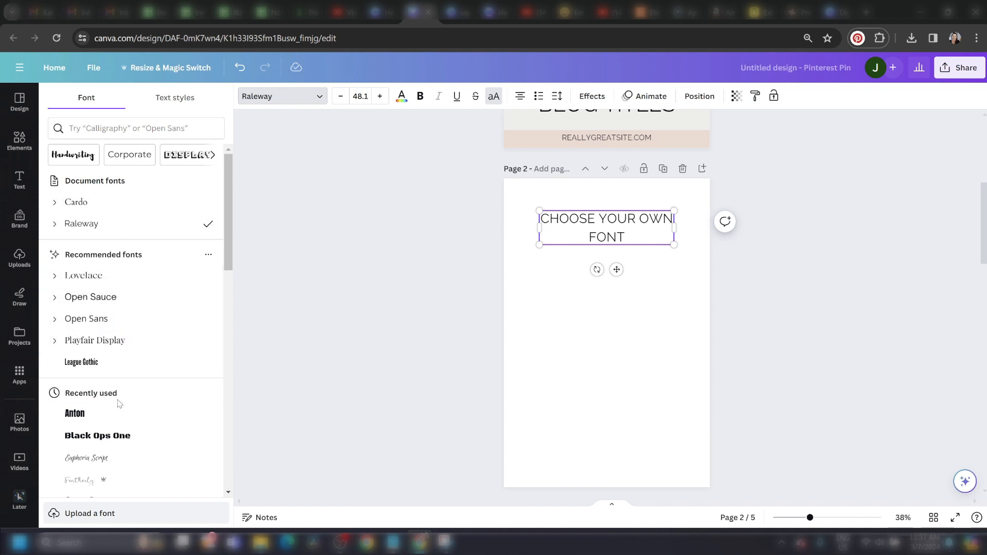
drag(229, 221, 236, 195)
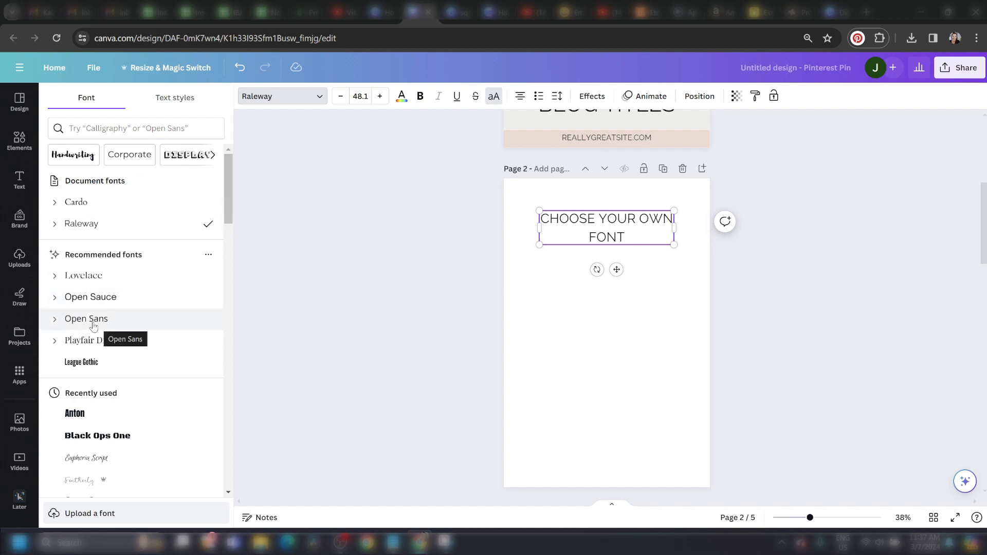
click(85, 155)
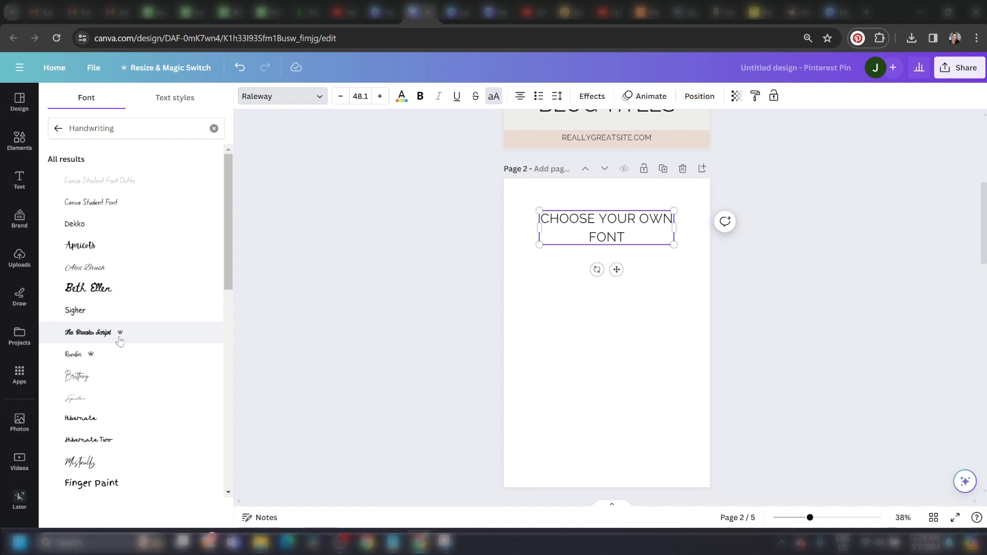
click(145, 303)
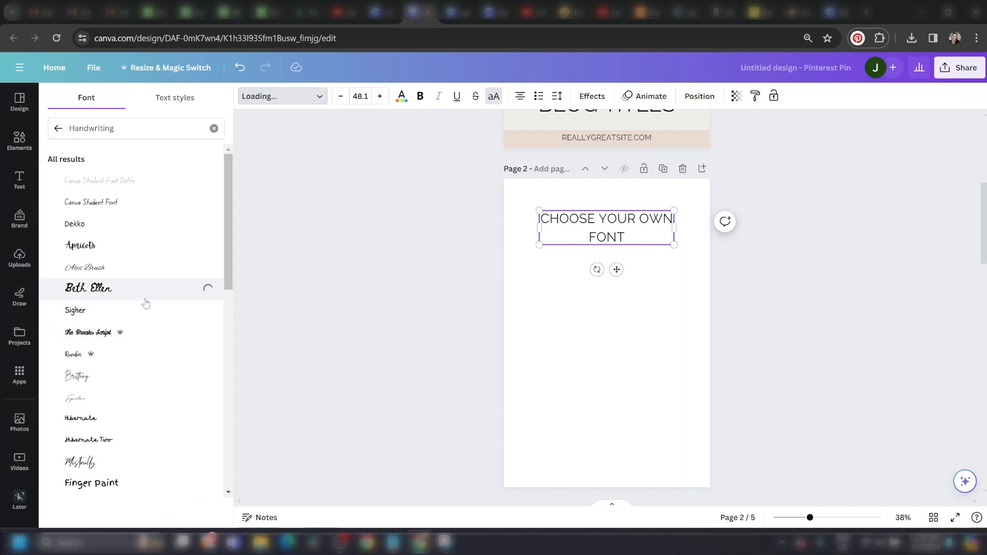
click(149, 272)
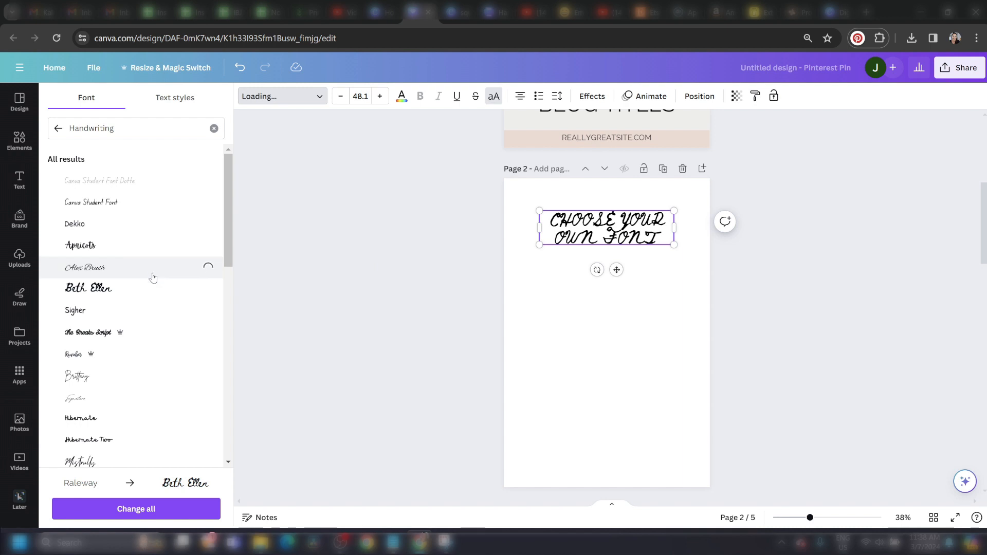
click(154, 250)
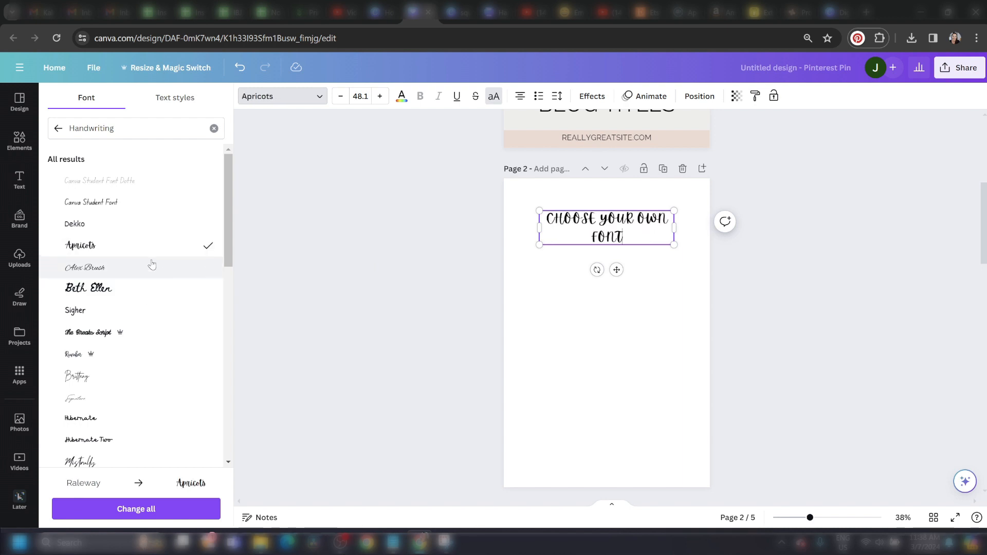
click(153, 226)
click(154, 205)
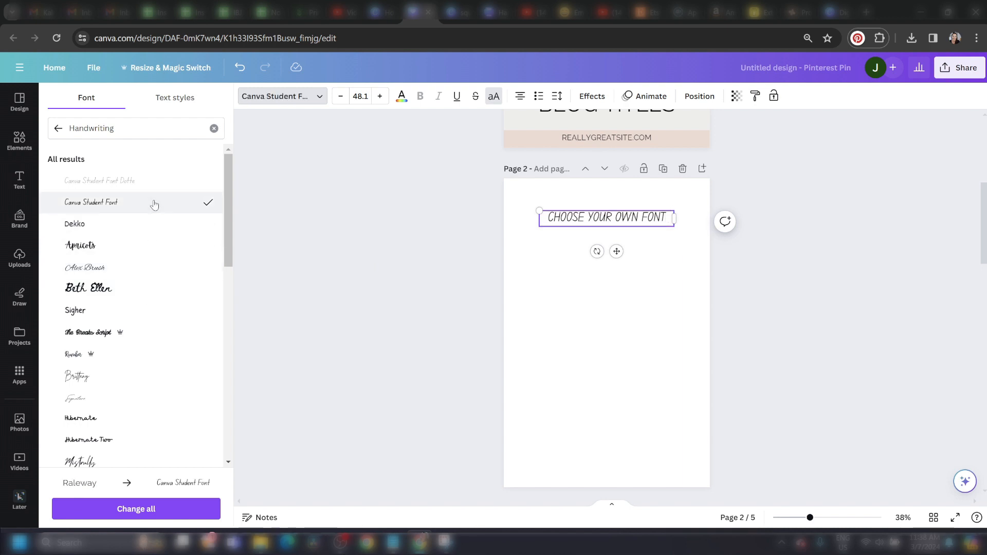
click(326, 221)
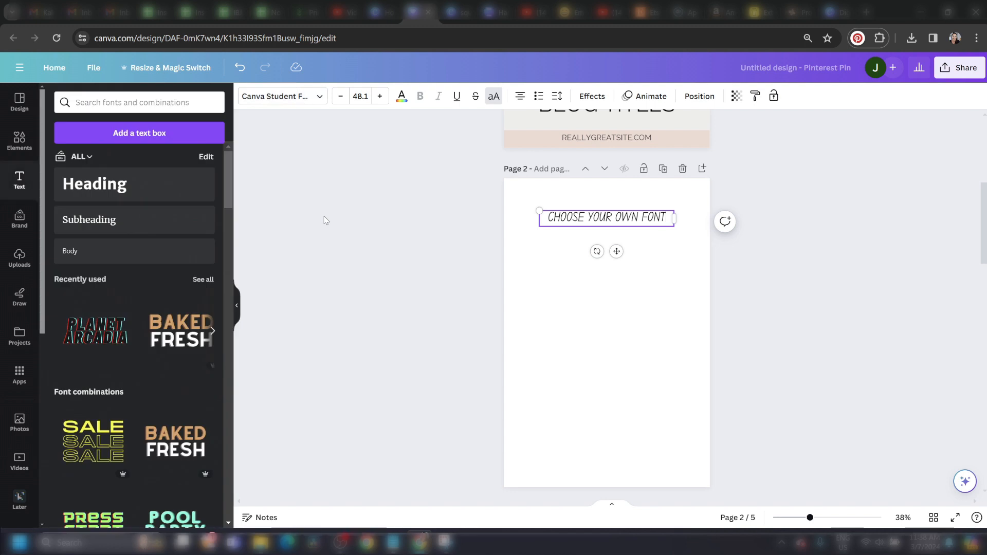
- Draw freehand strokes on page 2 with the blue pen, red marker and yellow highlighter, and erase them all
click(20, 258)
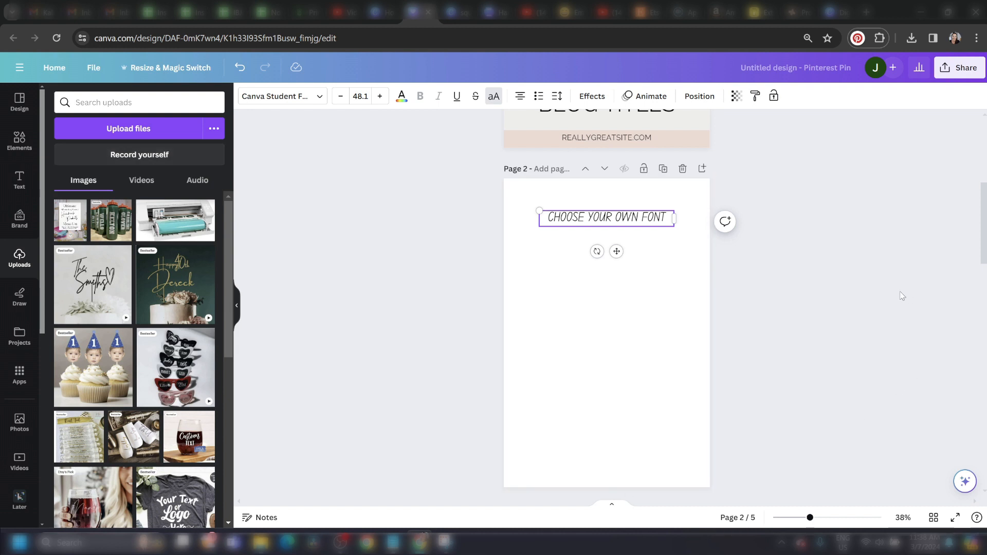
click(19, 295)
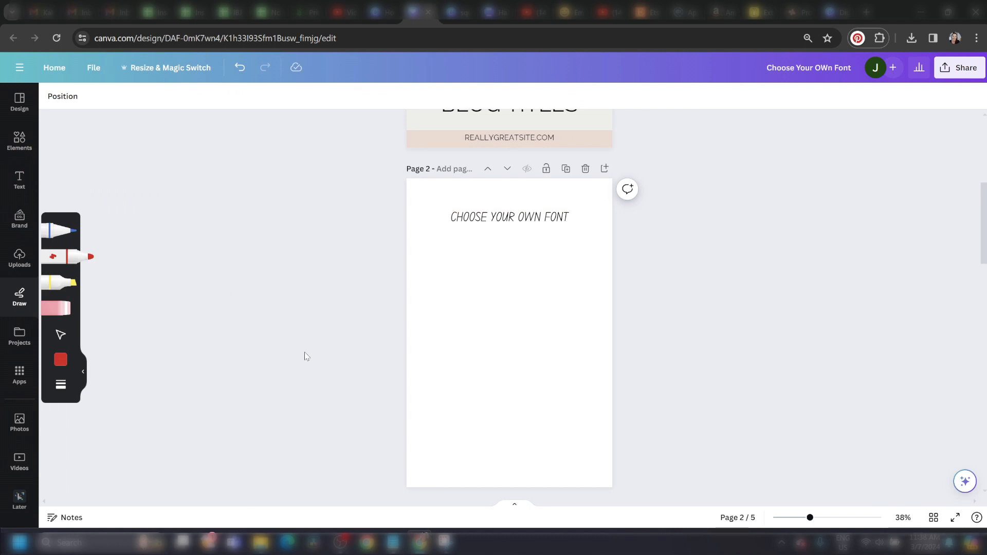
click(60, 230)
drag(526, 333, 564, 327)
mouse_move(529, 221)
mouse_down()
mouse_move(582, 247)
mouse_move(519, 436)
mouse_move(532, 357)
mouse_up()
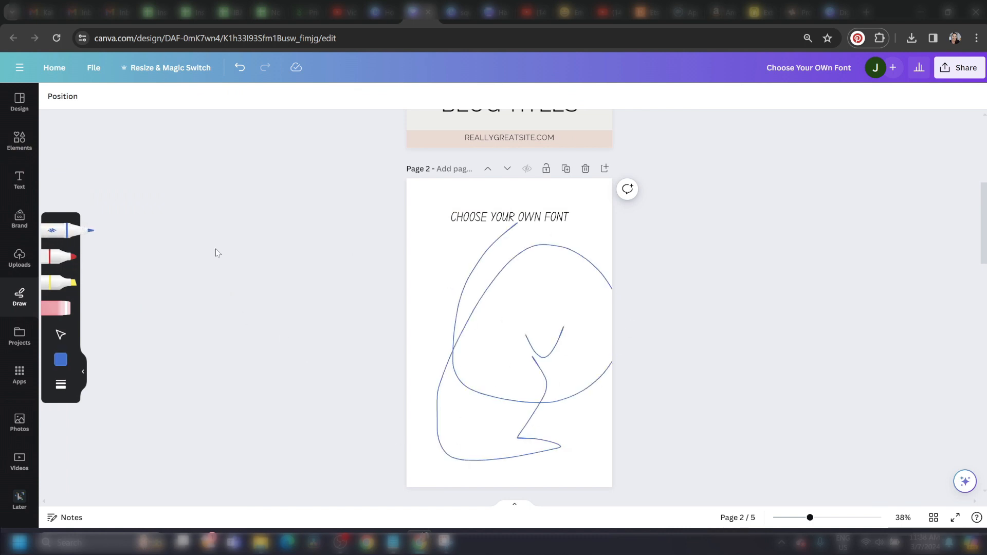
click(78, 253)
mouse_move(518, 289)
mouse_down()
mouse_move(595, 333)
mouse_move(423, 353)
mouse_move(503, 360)
mouse_up()
click(74, 282)
mouse_move(488, 278)
mouse_down()
mouse_move(561, 235)
mouse_move(555, 209)
mouse_up()
click(75, 314)
mouse_move(370, 313)
mouse_down()
mouse_move(539, 263)
mouse_move(382, 287)
mouse_move(586, 315)
mouse_up()
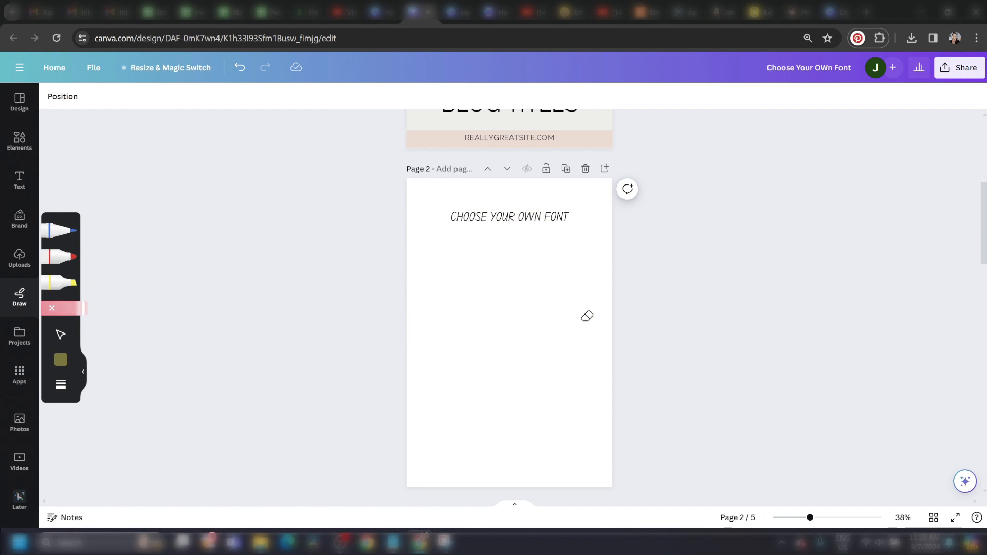
- With the highlighter at weight 63 and transparency 52, highlight the page 2 text, and draw a more opaque yellow stroke beneath it
click(61, 360)
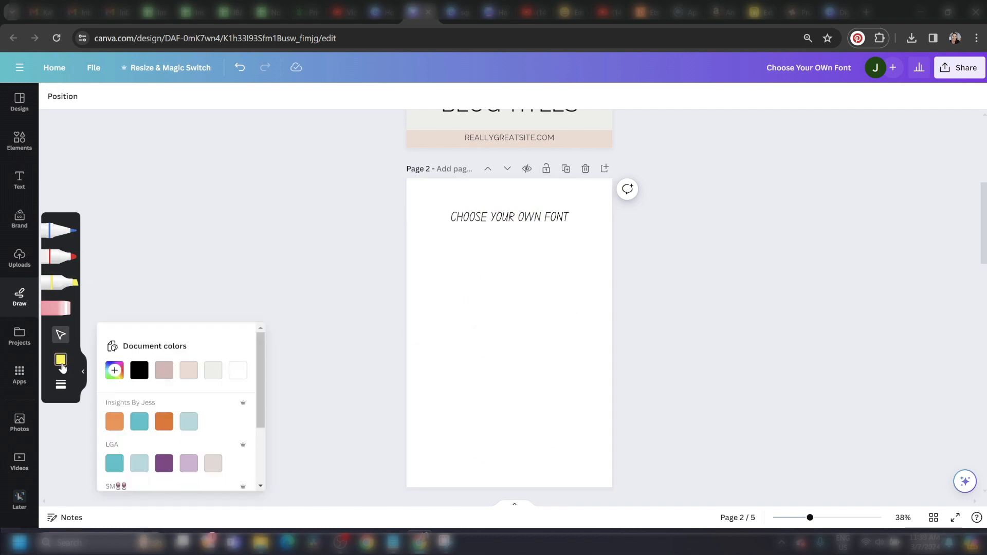
click(61, 385)
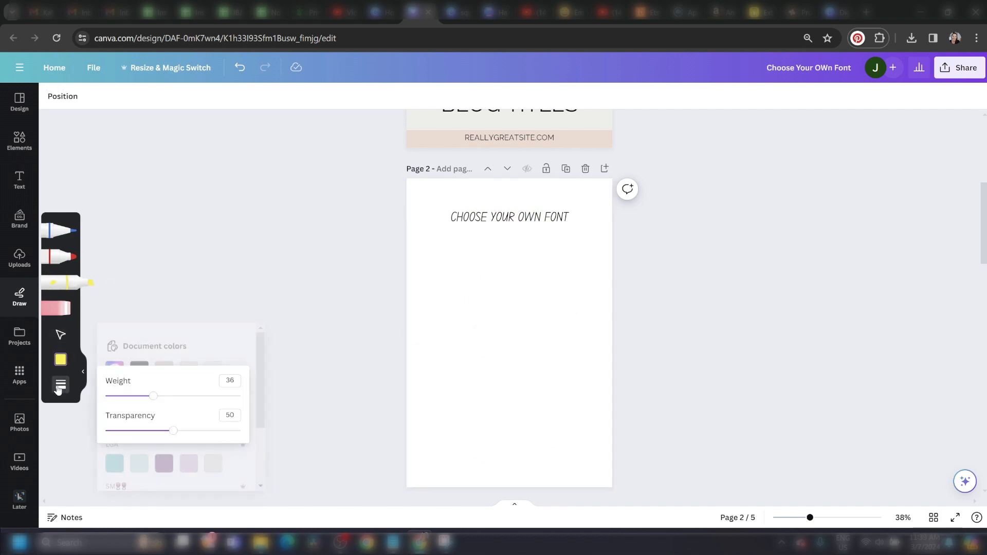
drag(153, 396, 190, 395)
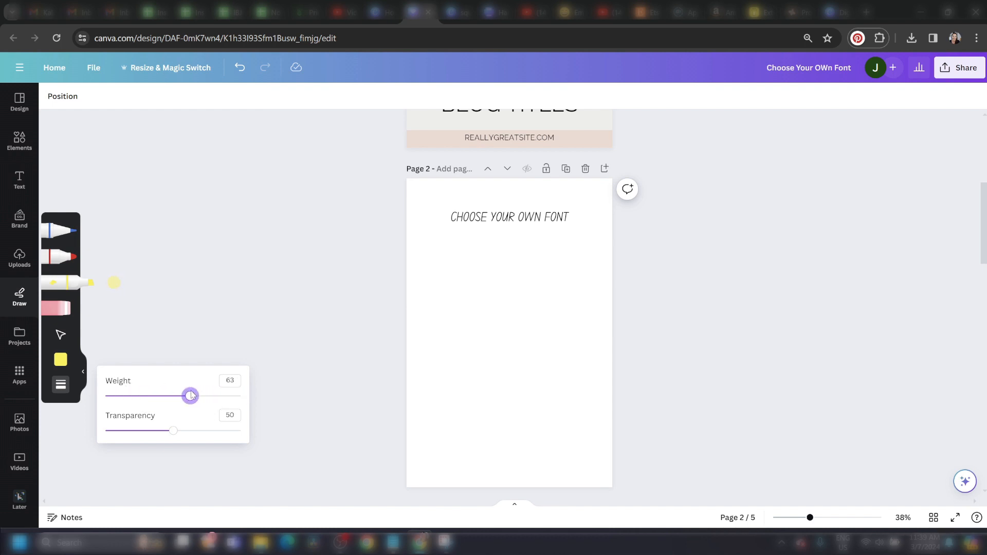
mouse_move(174, 435)
mouse_down()
mouse_move(154, 430)
mouse_move(176, 431)
mouse_up()
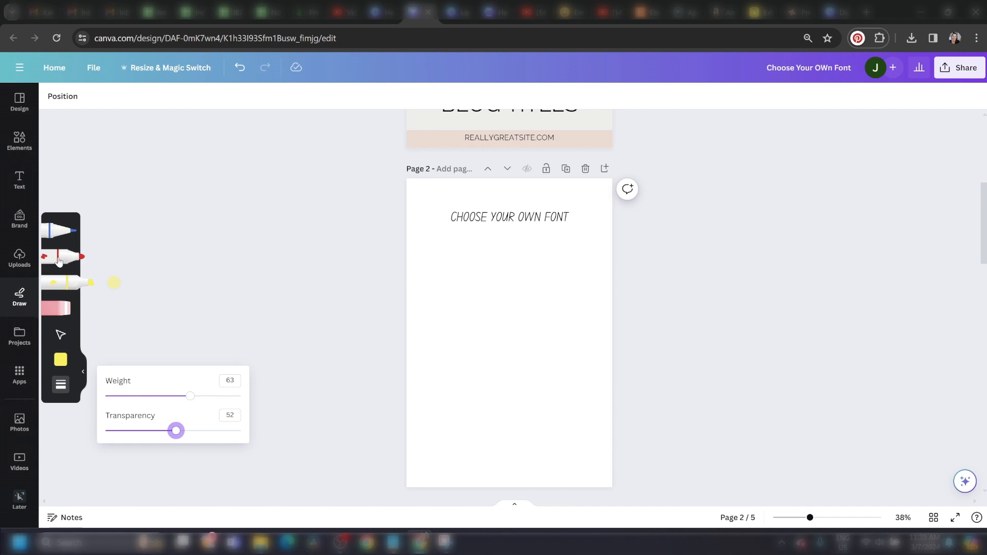
drag(452, 215, 586, 215)
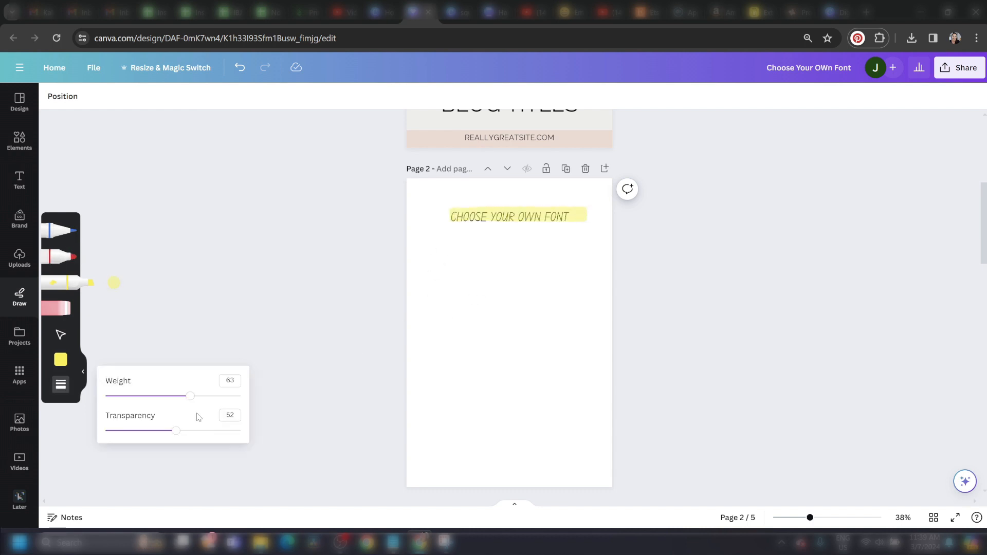
drag(177, 434, 229, 430)
drag(445, 242, 578, 242)
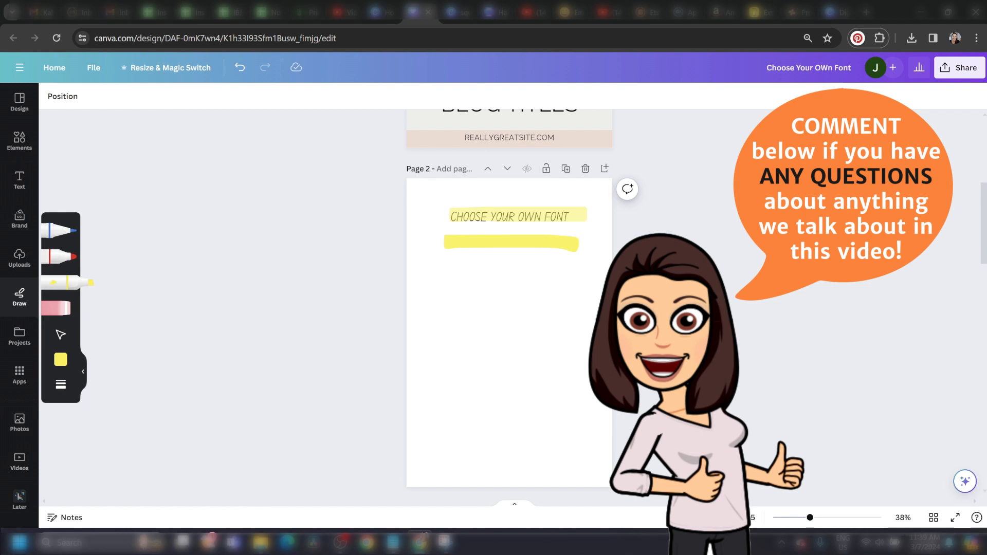
- Search the elements for frames, add a square frame filled with the uploaded green bottles photo, and add a circular frame to page 2
click(19, 142)
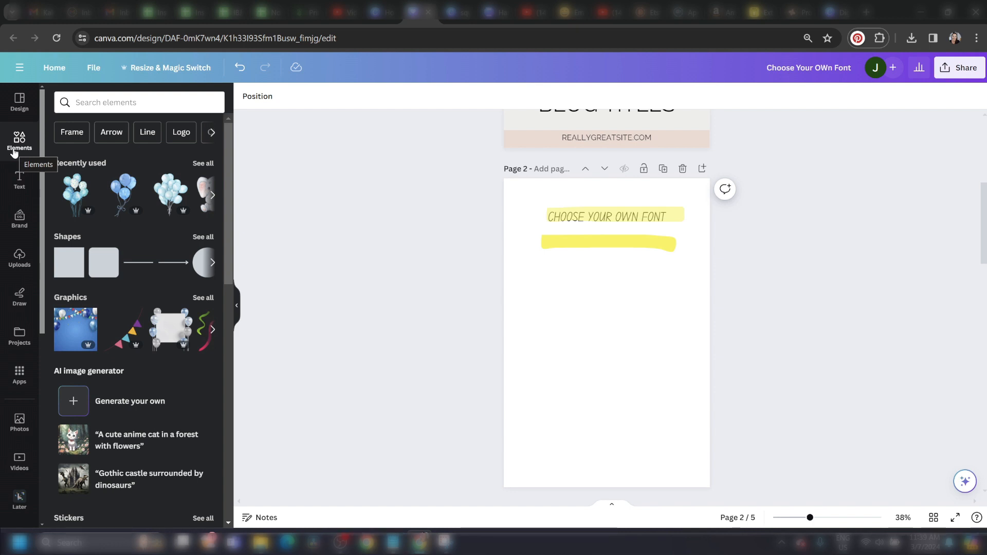
click(72, 132)
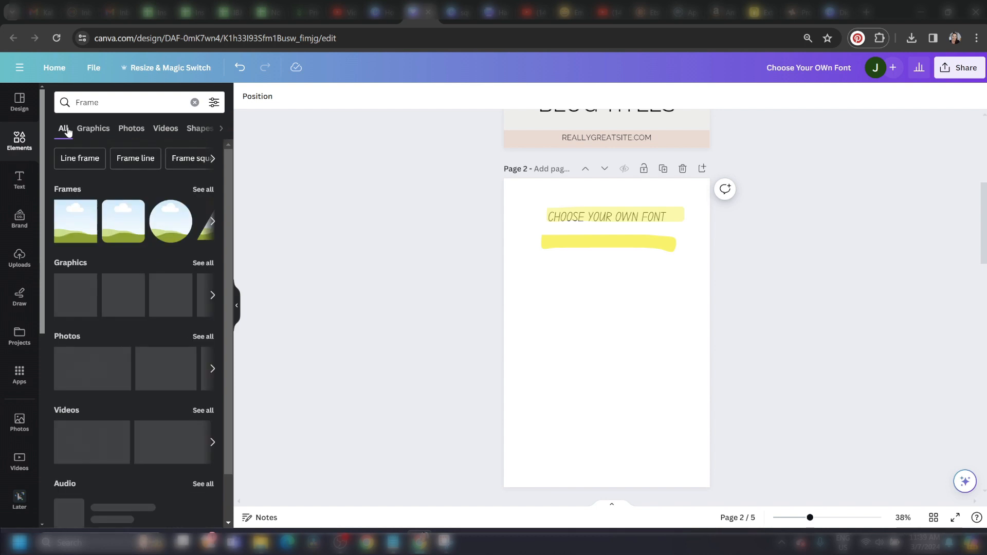
click(71, 231)
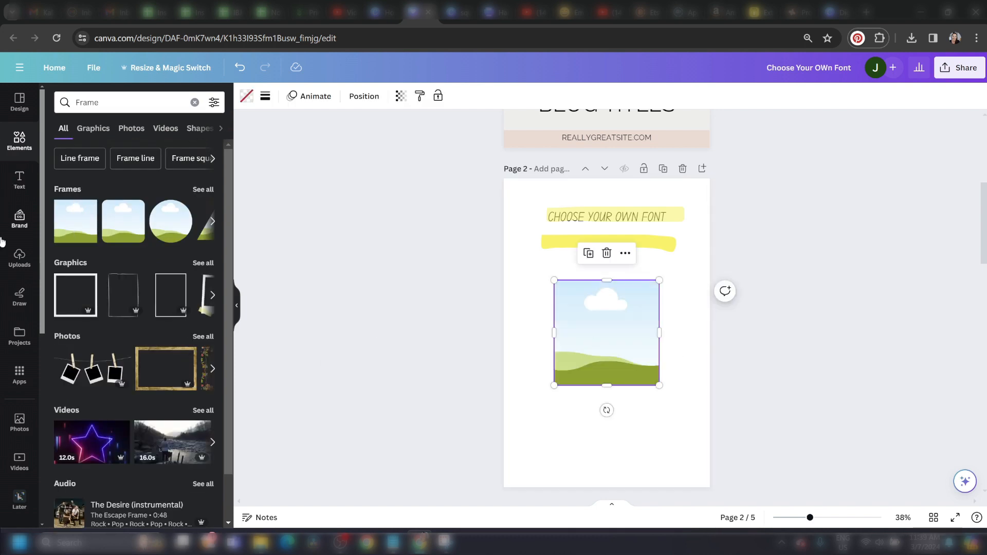
click(19, 257)
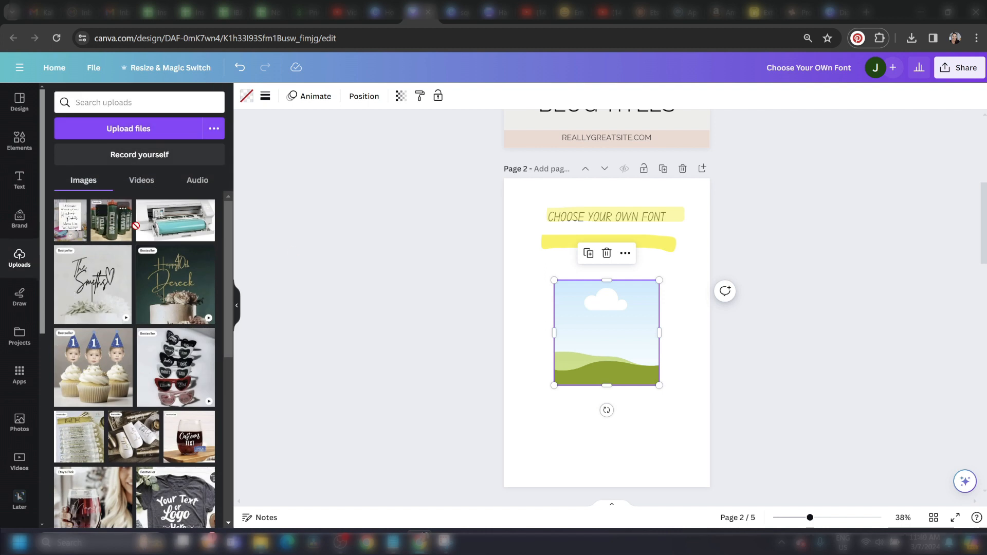
drag(135, 225, 621, 340)
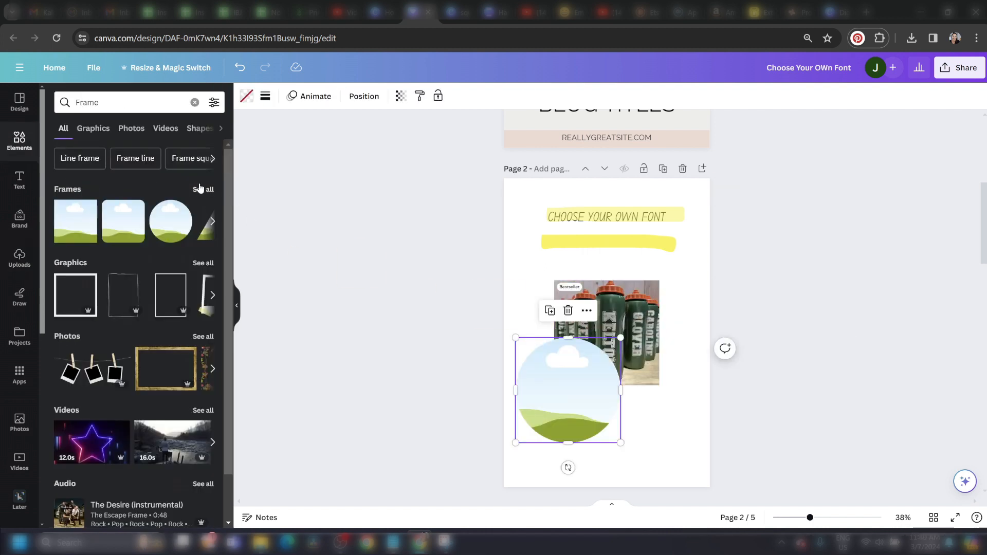
click(200, 188)
drag(229, 188, 226, 216)
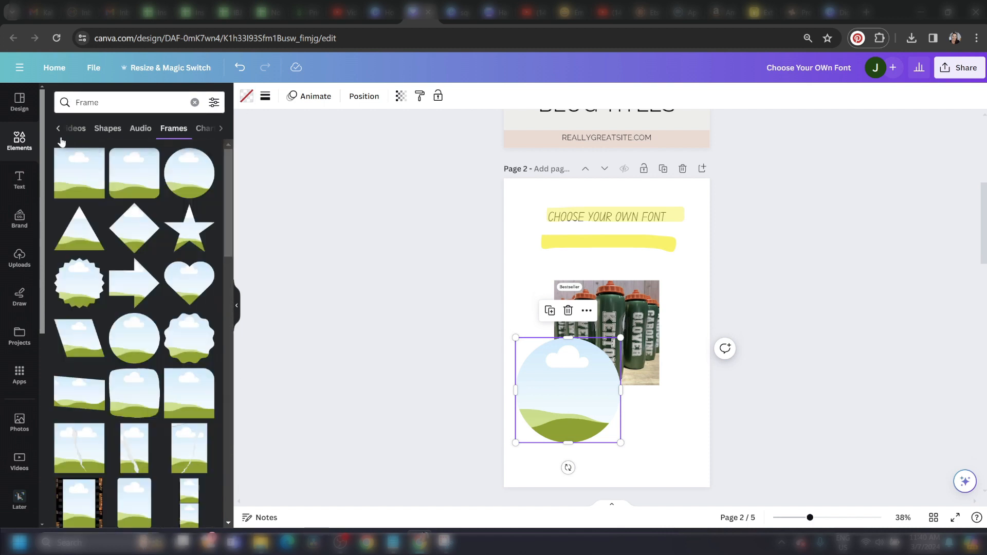
- Search the graphics for "gold glitter" and add the circular glitter swirl and the horizontal scattered glitter band to page 2
click(58, 130)
click(81, 130)
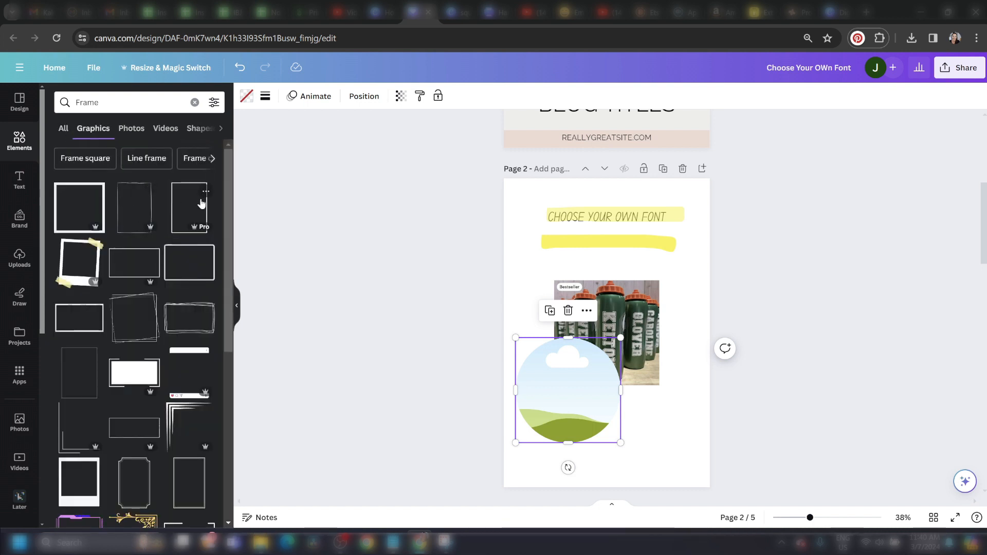
click(144, 103)
key(BackSpace)
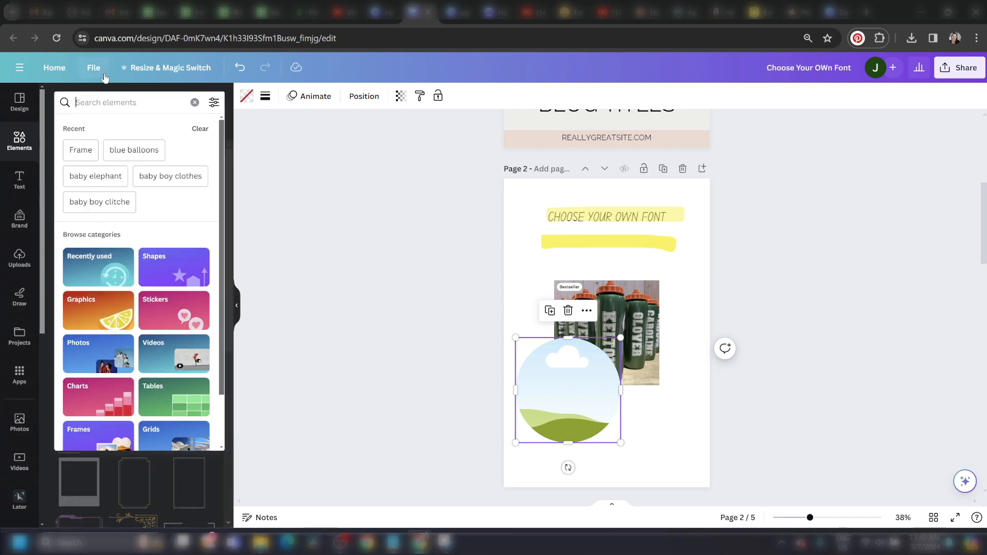
text(gold glitter)
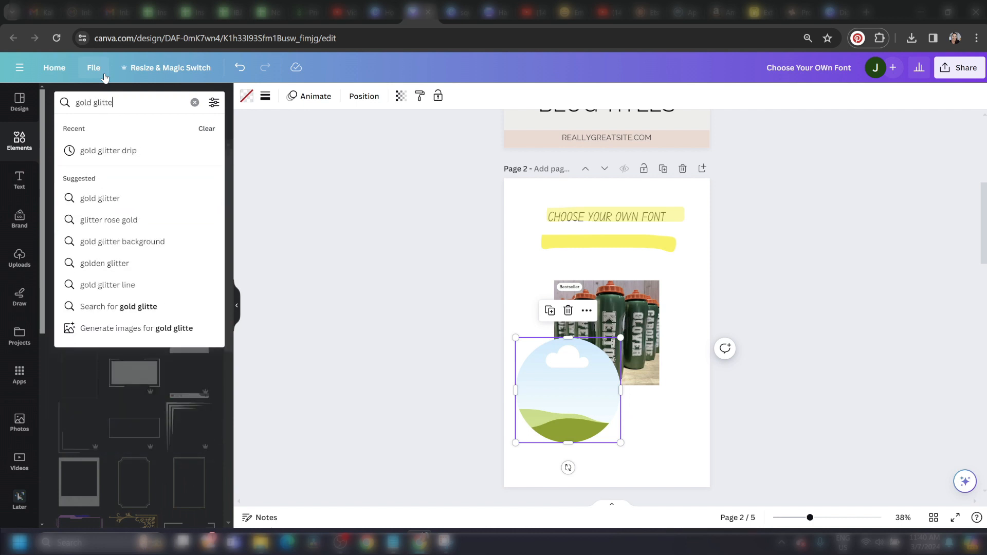
key(Return)
click(189, 206)
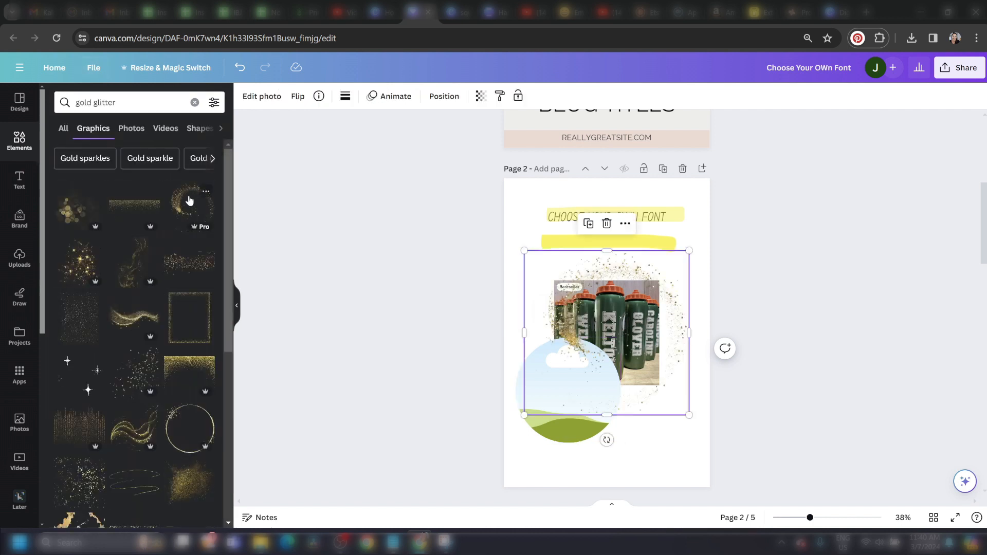
click(180, 345)
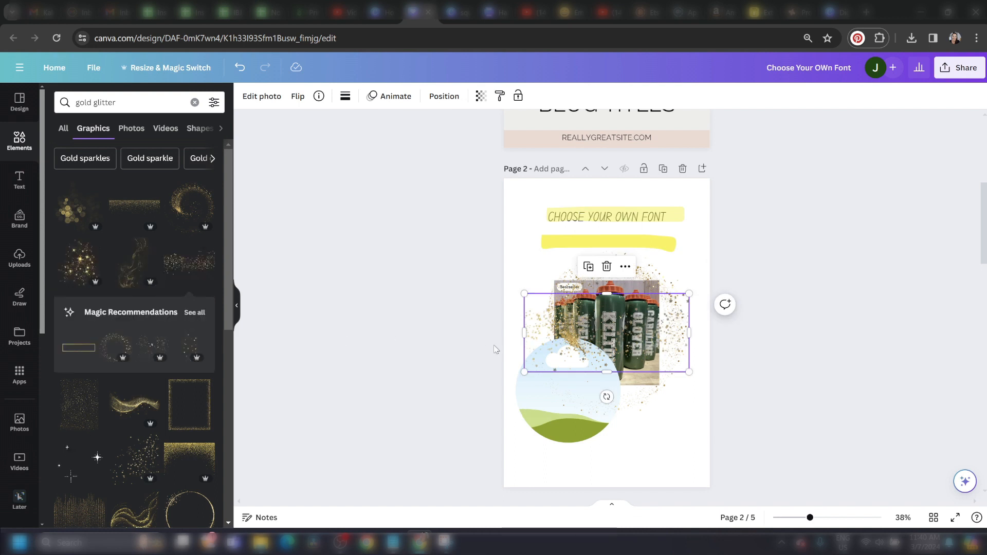
- Delete the glitter swirl, the circular frame and the bottles photo frame, and move the glitter band just below the yellow stroke
click(528, 389)
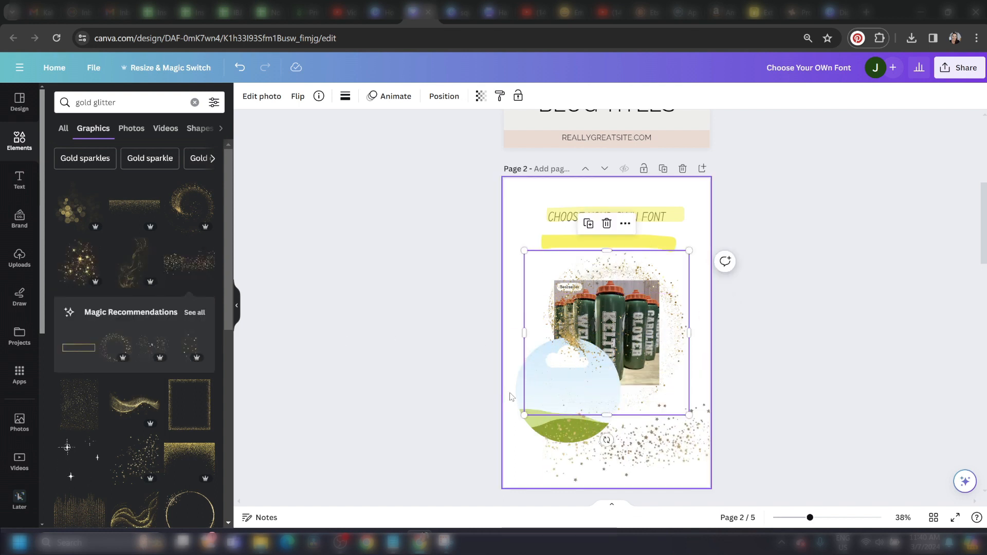
key(Delete)
click(537, 388)
key(Delete)
click(601, 357)
key(Delete)
drag(634, 421, 615, 276)
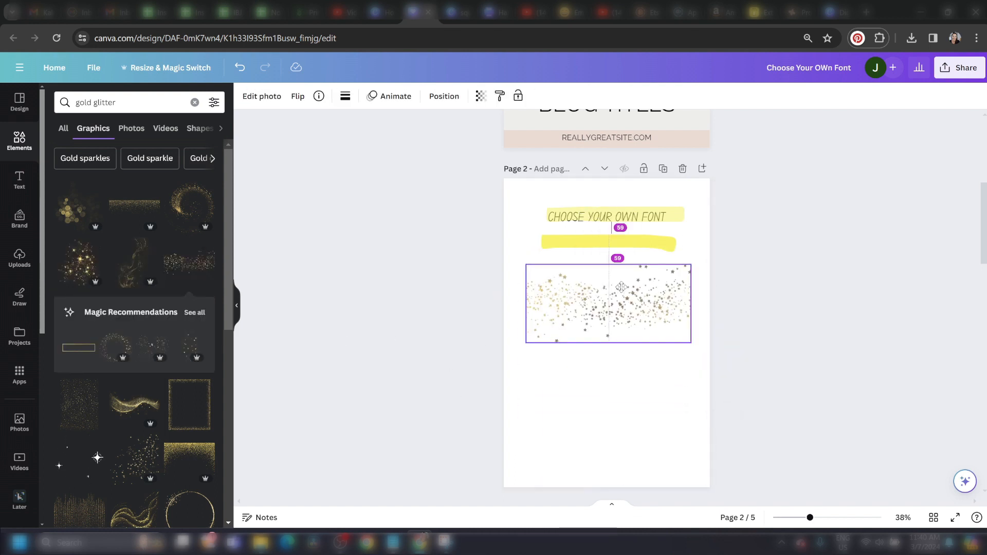
- Add the gold glitter swirl and the animated sparkles graphic to page 2, and delete the swirl
click(189, 205)
drag(226, 307, 227, 406)
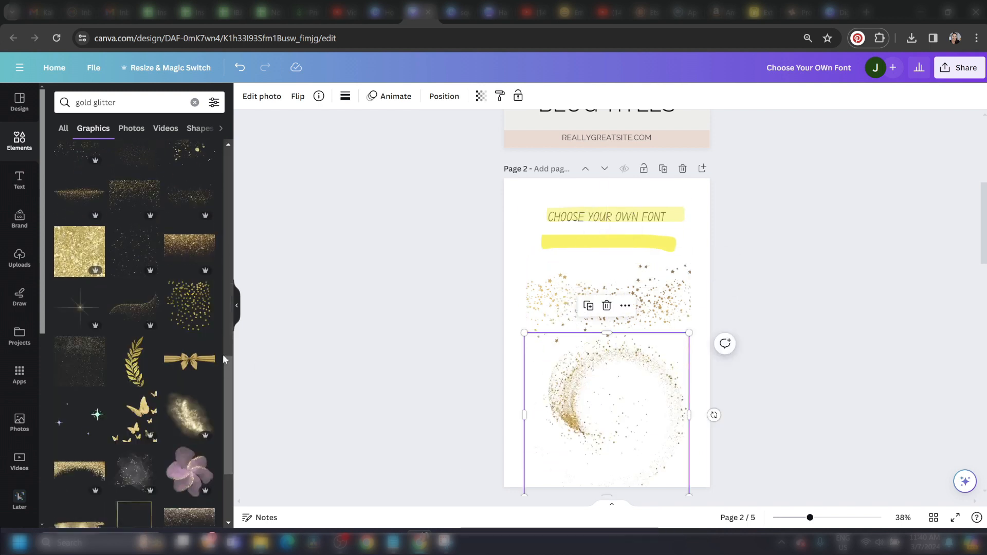
click(227, 339)
drag(227, 340, 241, 477)
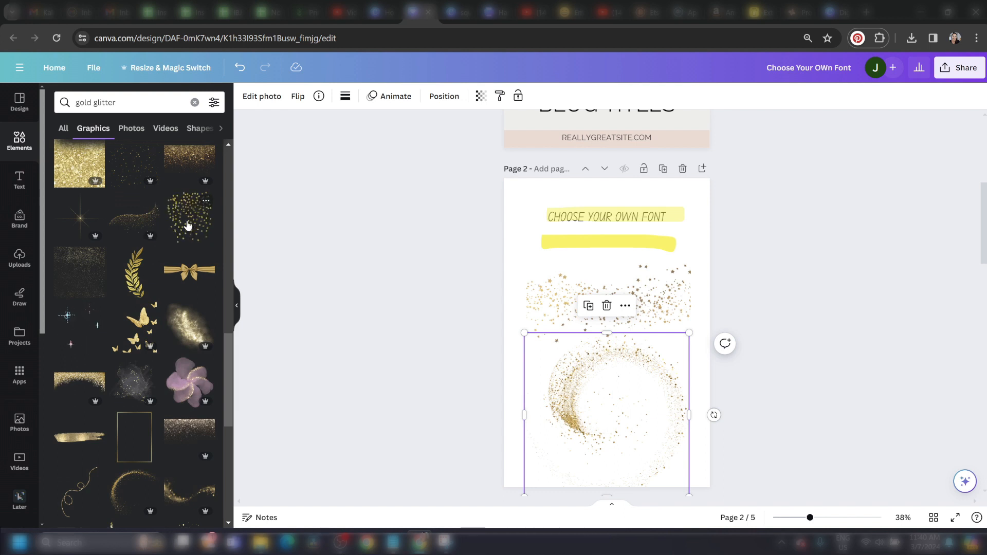
click(76, 345)
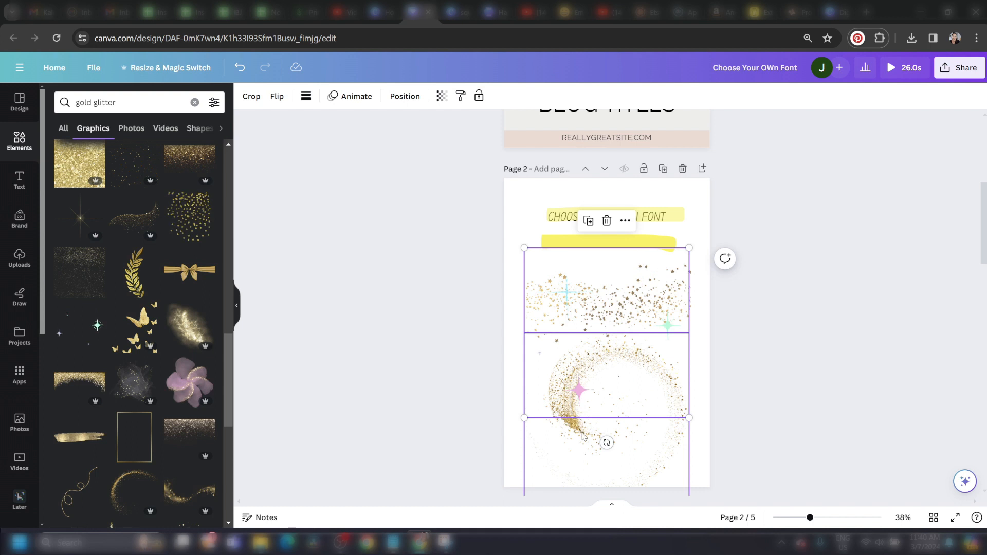
key(Delete)
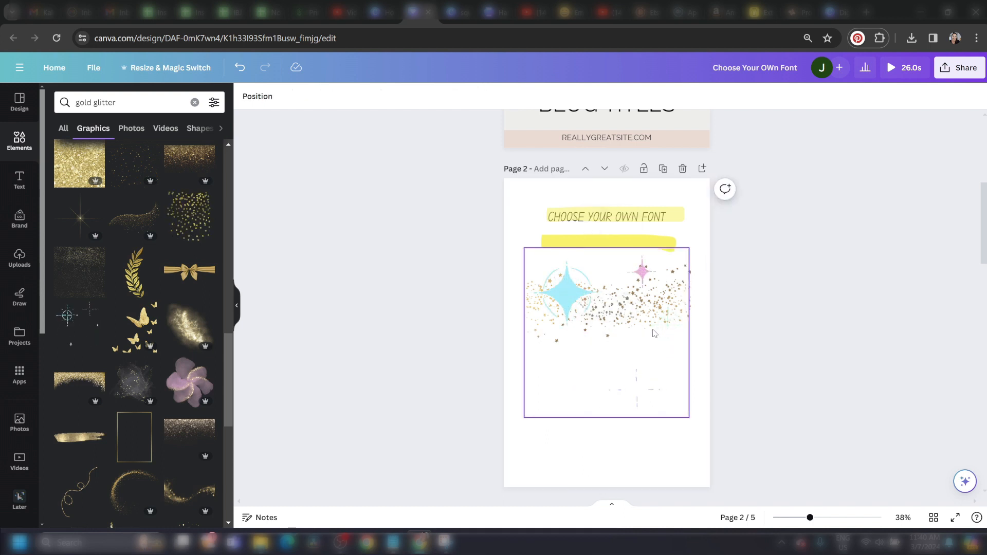
key(ctrl+z)
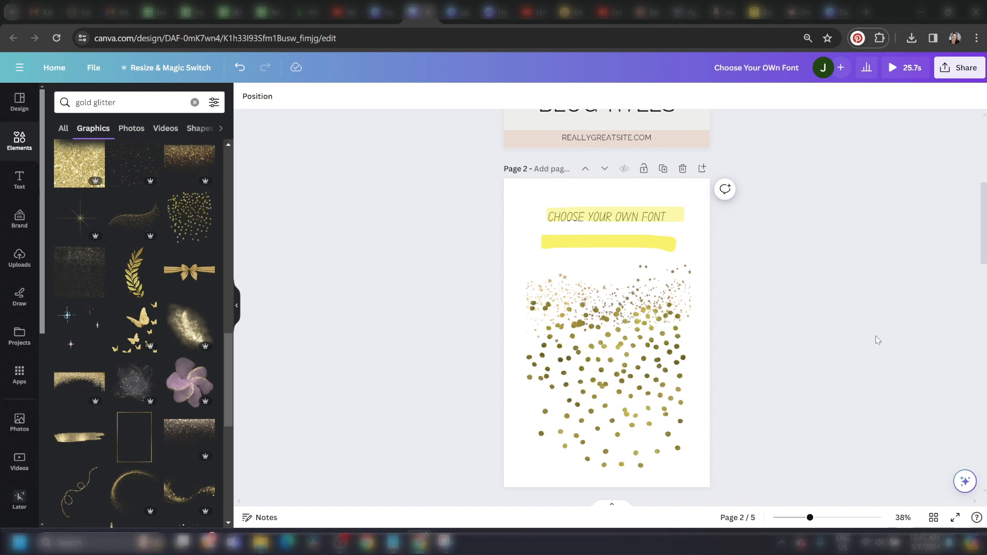
- Delete all the elements on page 2, including the highlighted text, the yellow stroke and the glitter graphics
drag(435, 219, 711, 341)
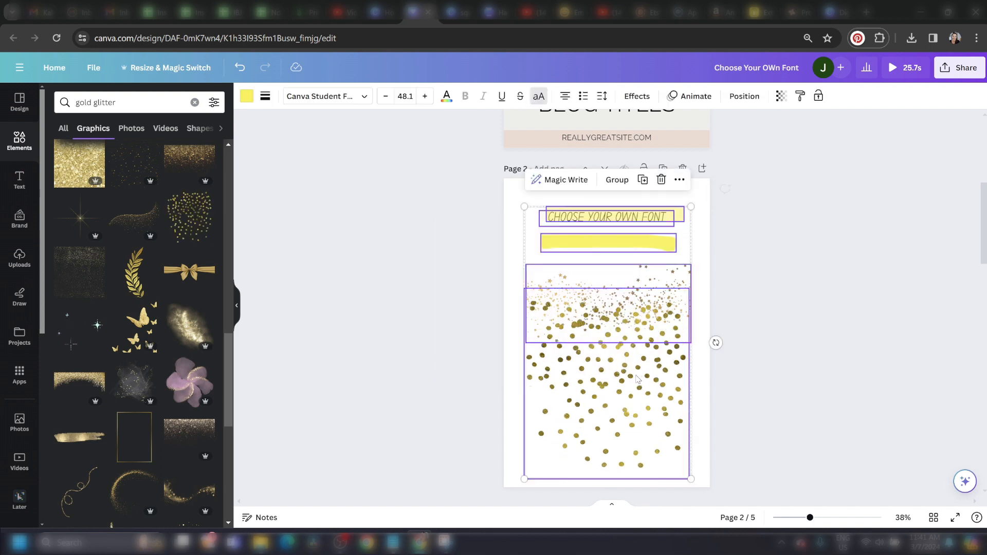
key(Delete)
- Search the photos for "family dinner" and add the first photo, of people around a full table, to page 2
click(136, 131)
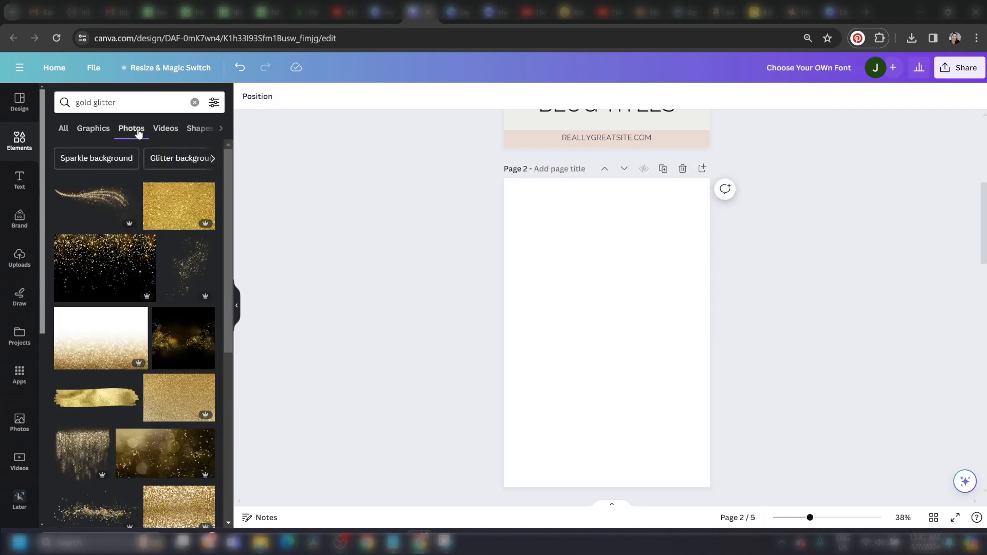
click(144, 105)
text(family dinner)
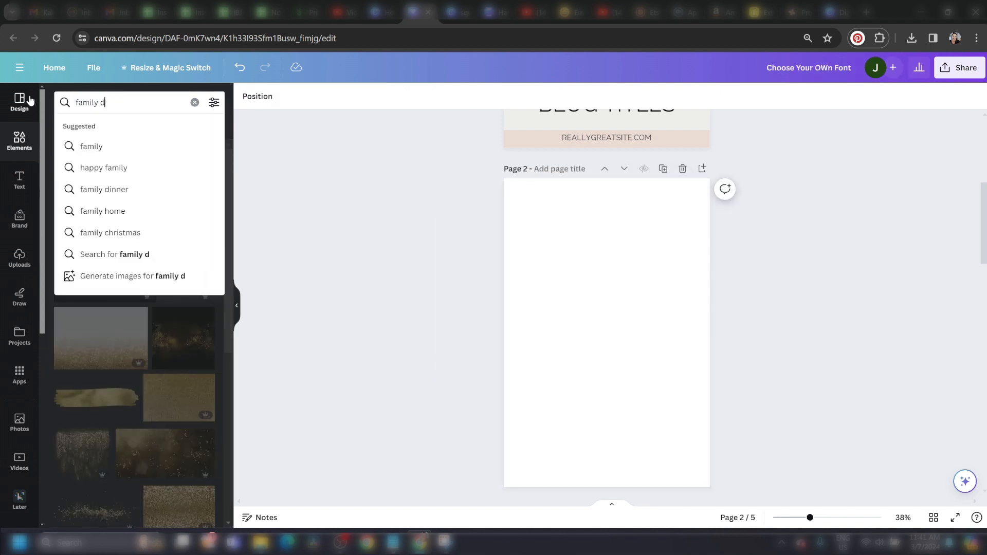
key(Return)
click(86, 215)
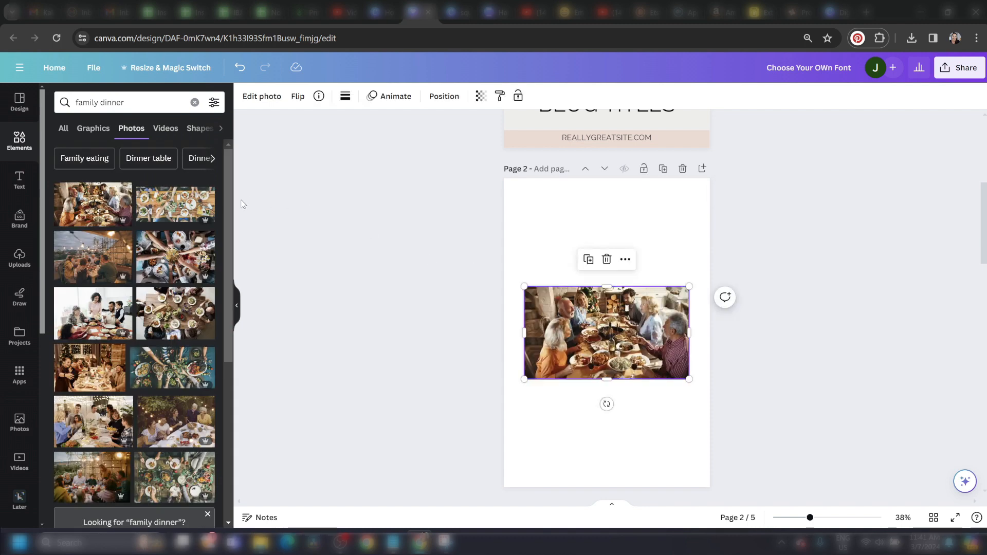
- Find the dimly lit photo of a family of four at a dining table and add it to page 2
scroll(216, 285, down, 4)
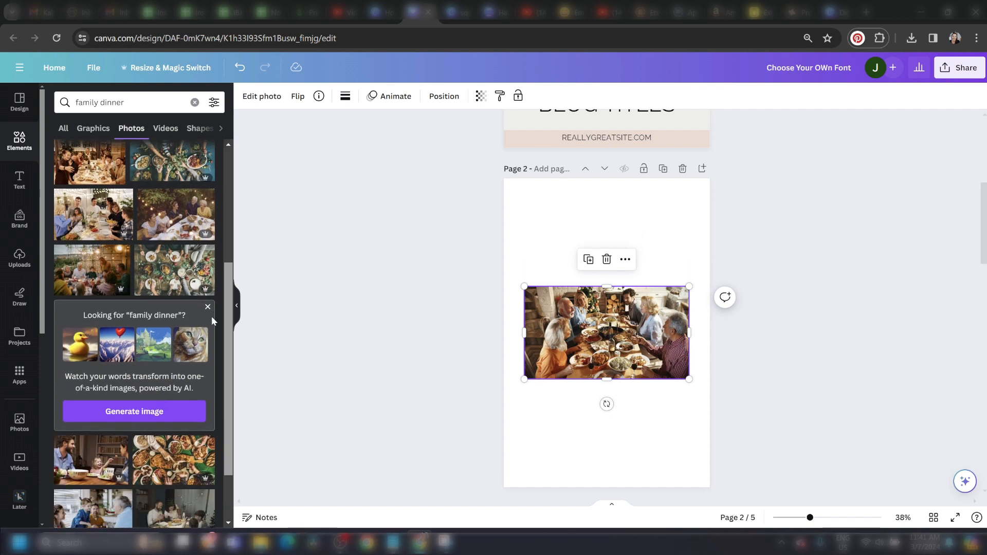
scroll(212, 316, down, 5)
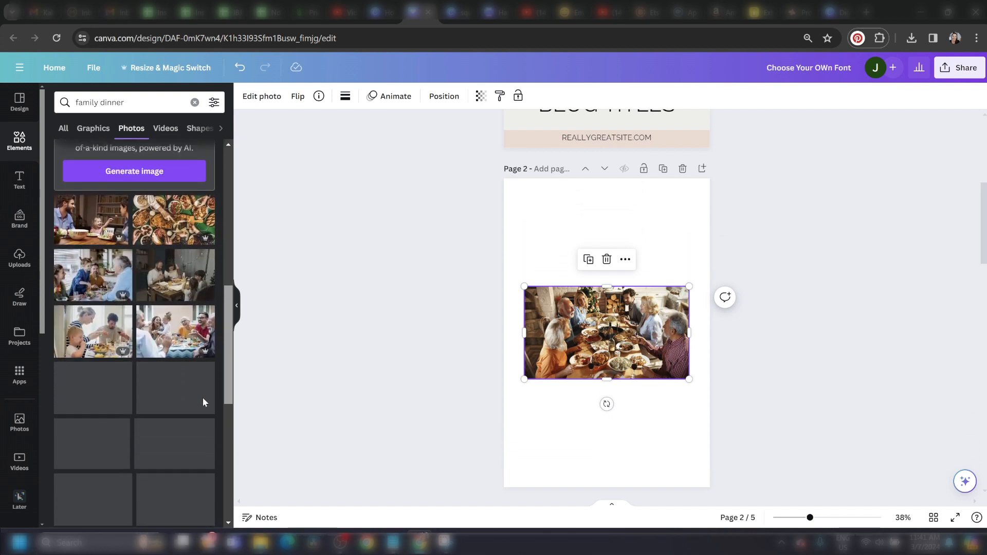
click(175, 247)
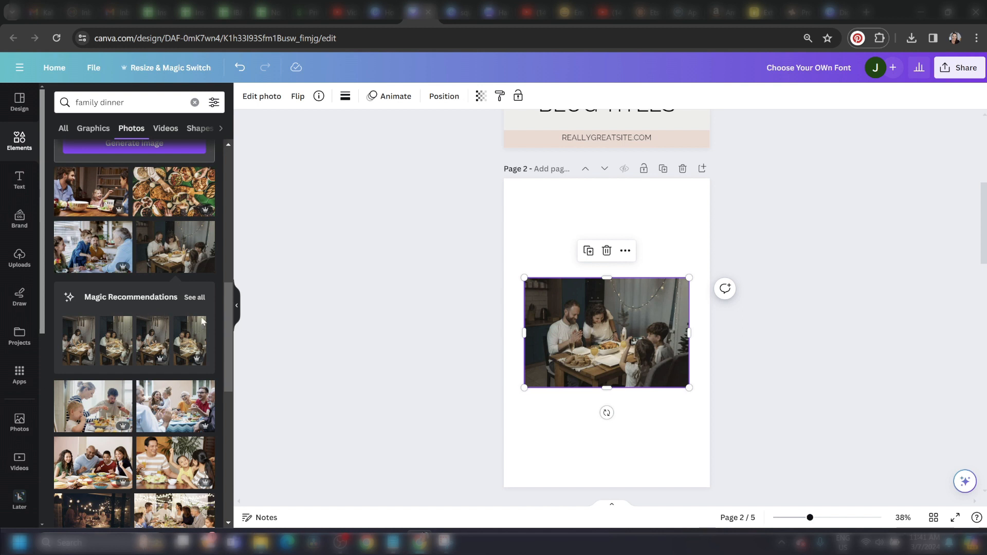
- View the magic recommendations for the family photo, check its information and keywords, and see more photos like it
click(193, 297)
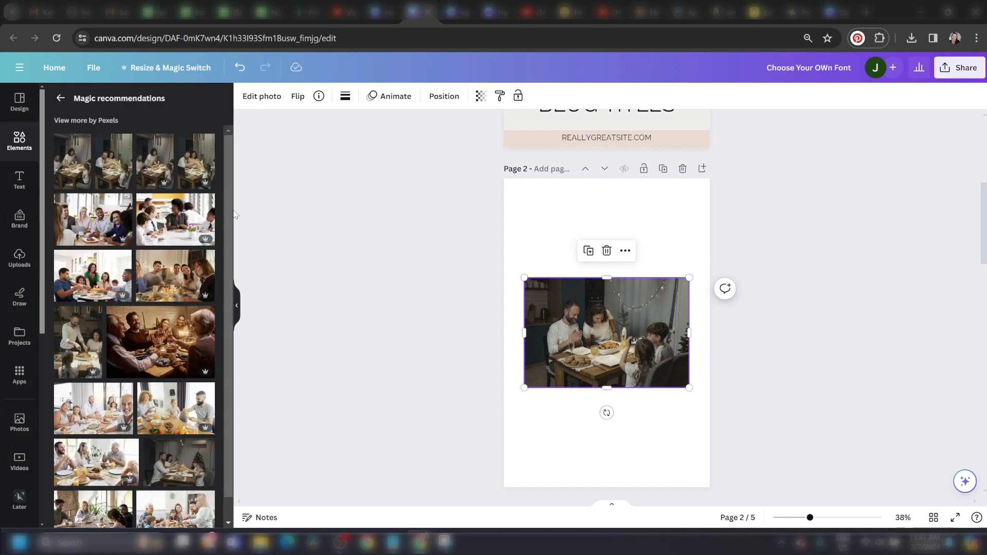
drag(225, 188, 247, 150)
click(318, 96)
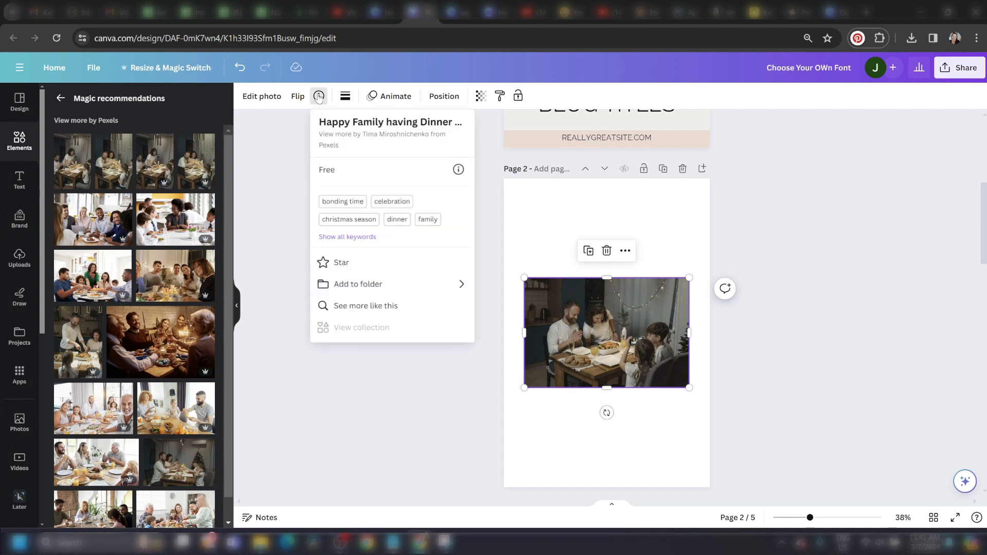
click(369, 305)
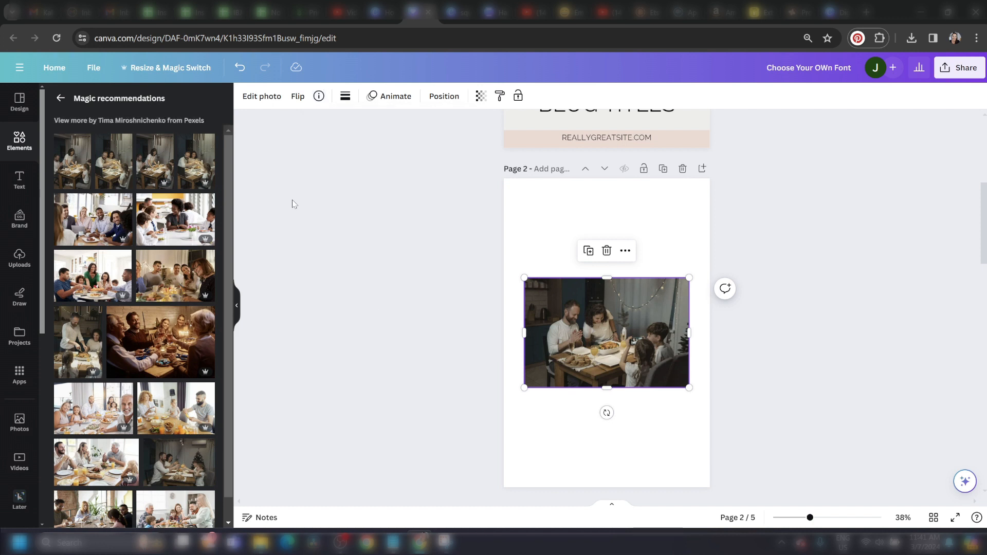
drag(229, 192, 226, 119)
click(59, 99)
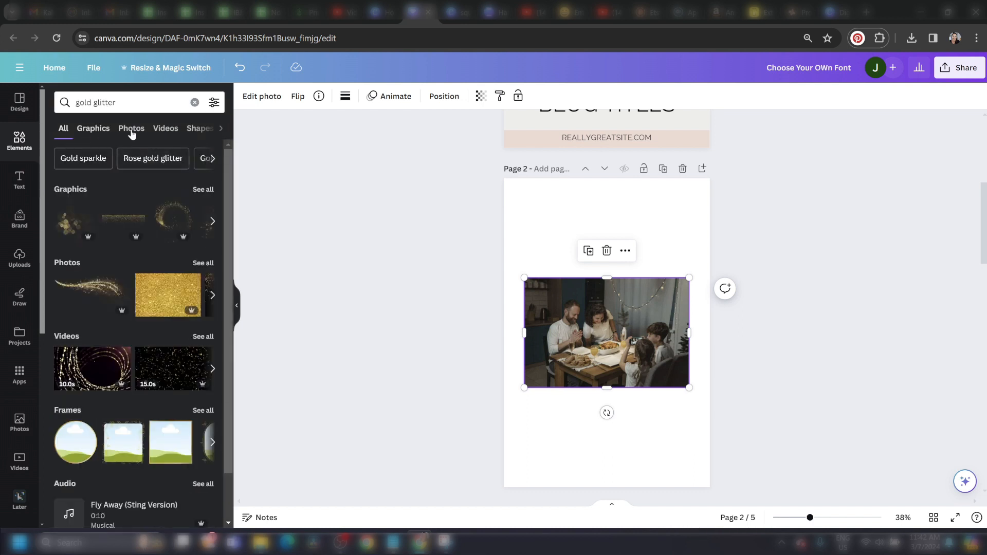
- Add the 10-second "gold glitter" video of swirling gold strands to page 2, and enlarge it across the upper part of the page
click(162, 130)
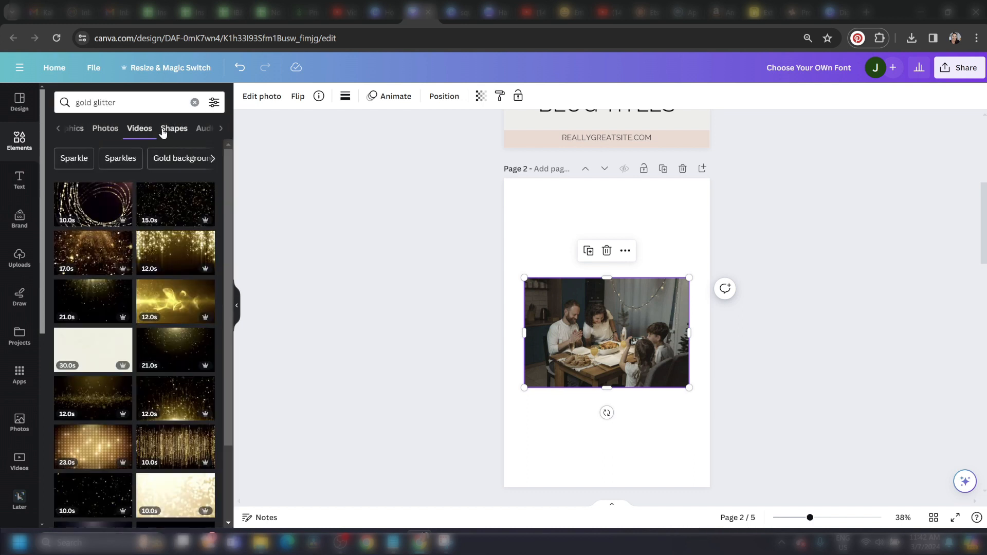
click(89, 210)
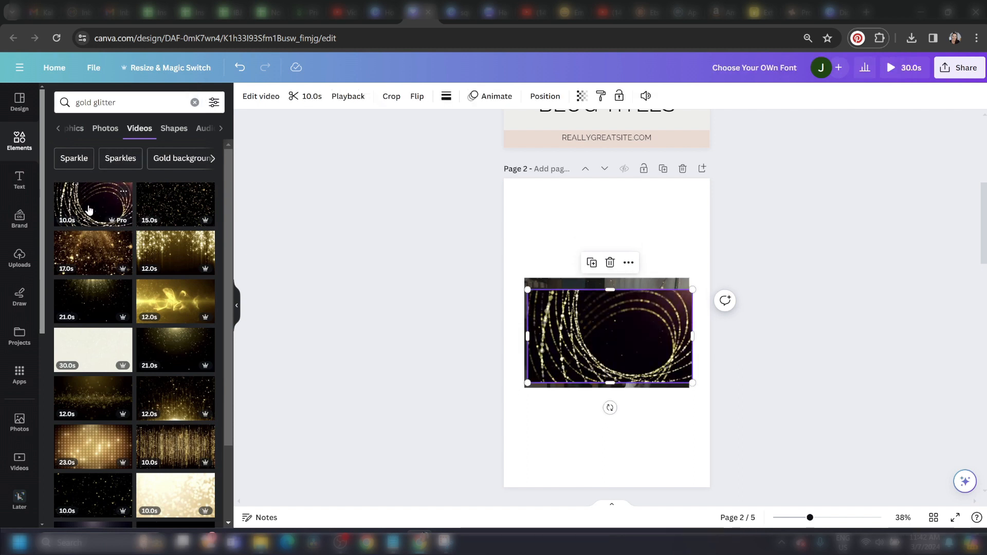
drag(643, 300, 626, 212)
drag(674, 286, 718, 306)
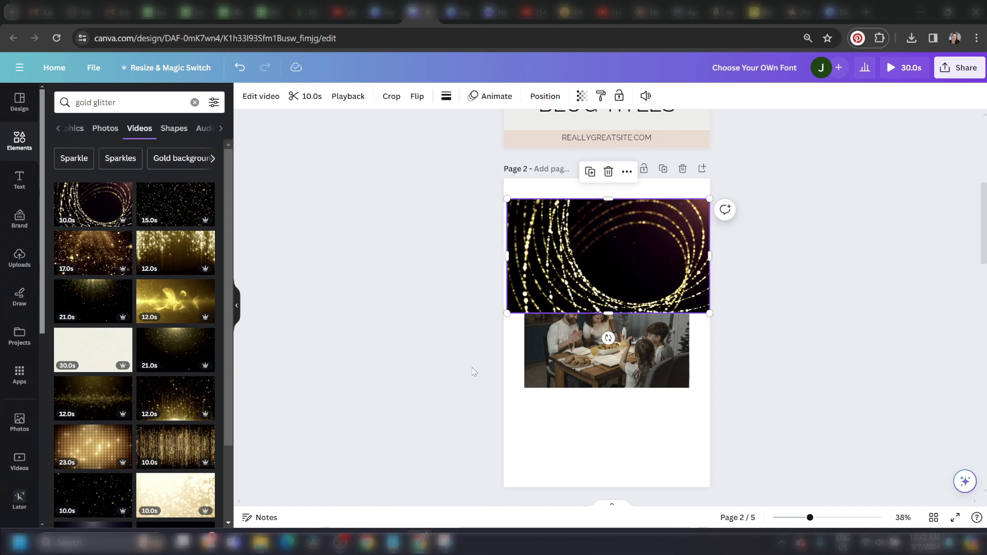
- Delete the family photo beneath the gold glitter video, and play the video on the page
click(629, 366)
key(Delete)
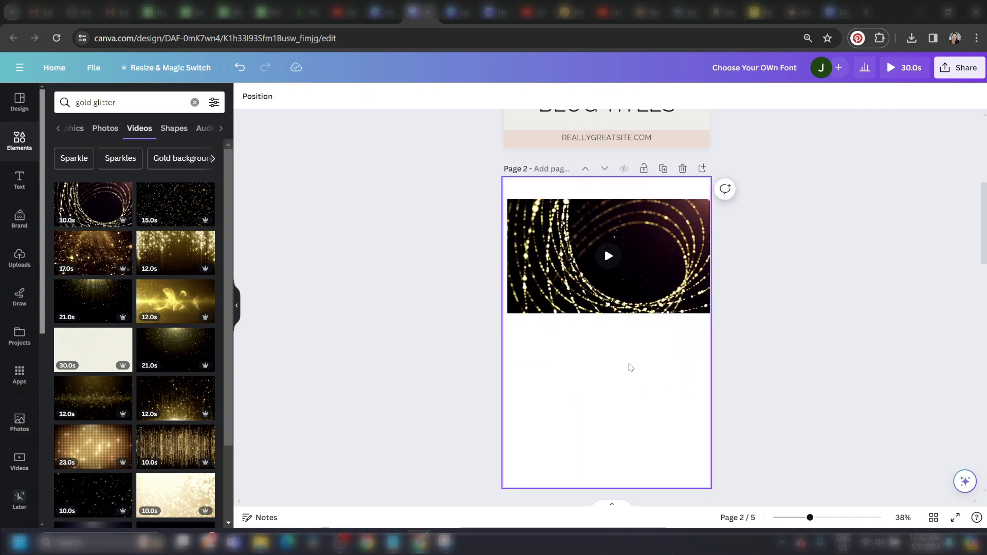
click(607, 256)
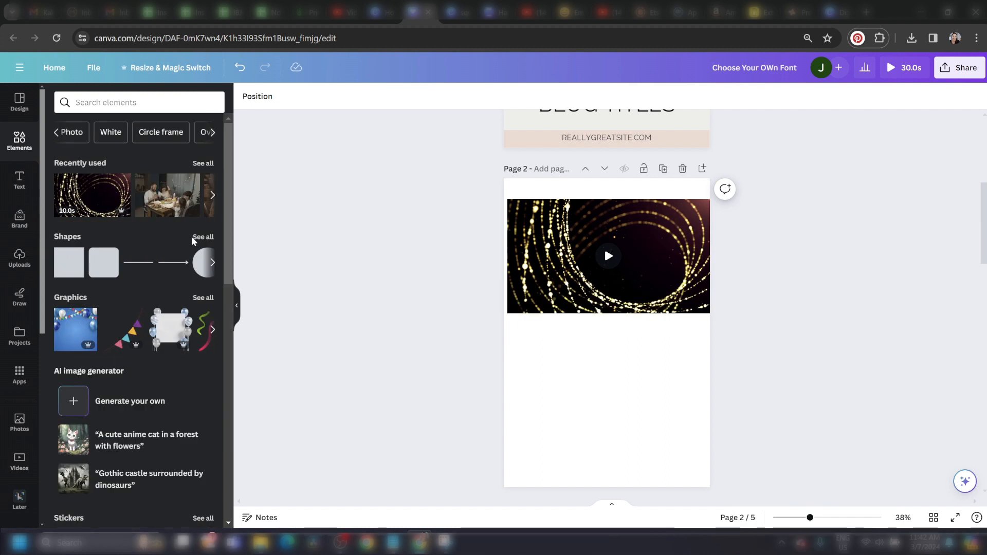
- Add a solid line, a dotted arrow and a square shape to page 2, and move the square to the lower left of the page
click(195, 238)
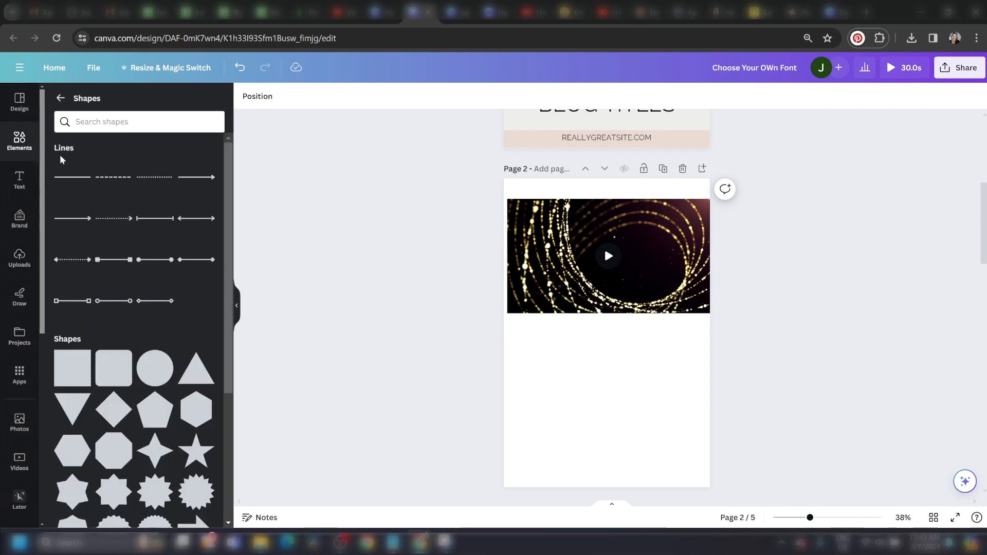
click(70, 185)
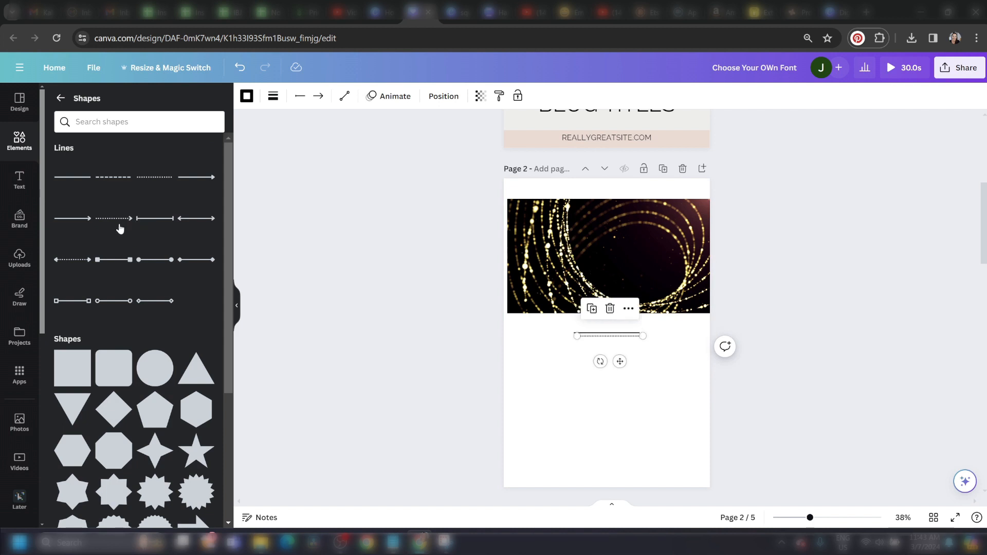
click(72, 370)
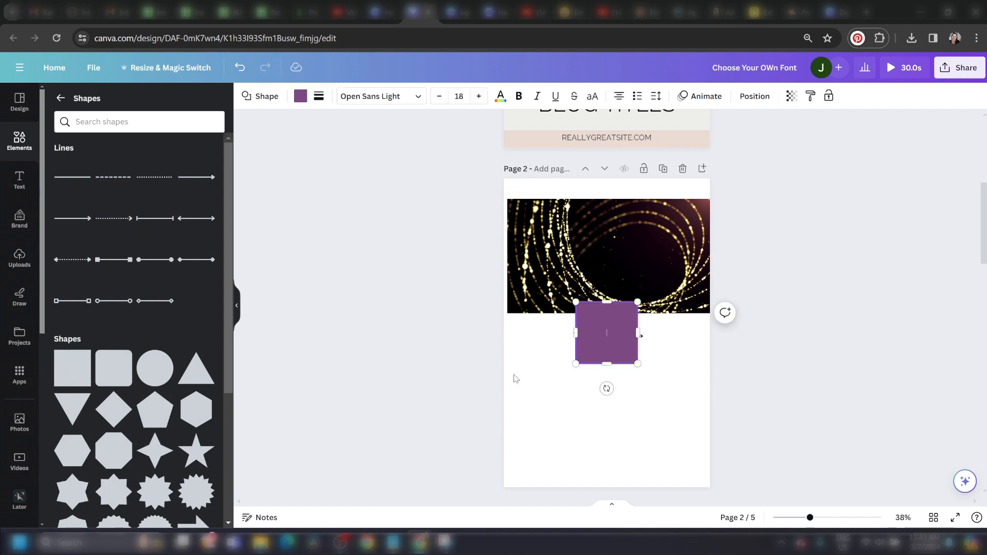
drag(597, 315, 544, 379)
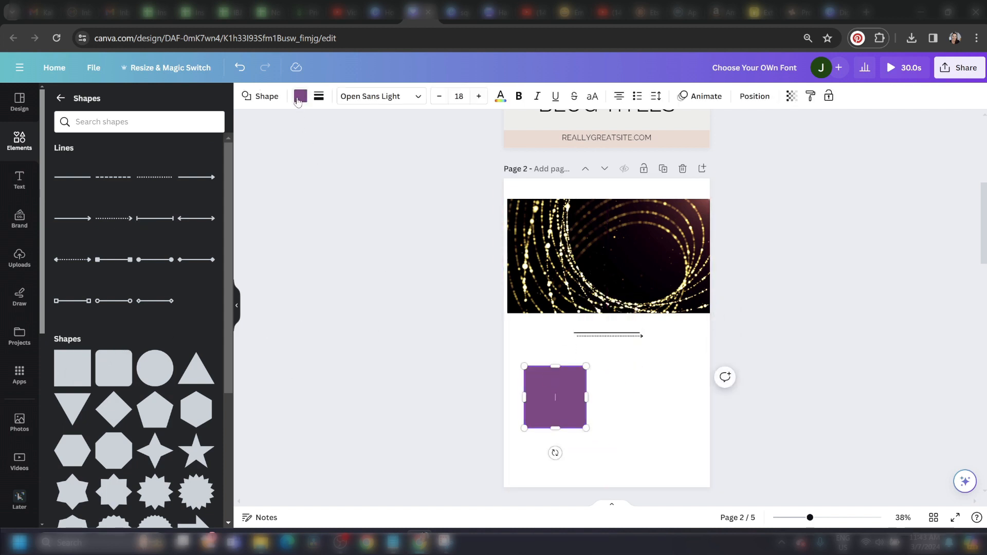
- Try teal, dark blue, pink and pastel gradient fills on the square, and fill it with the black-to-blue gradient
click(301, 97)
click(89, 275)
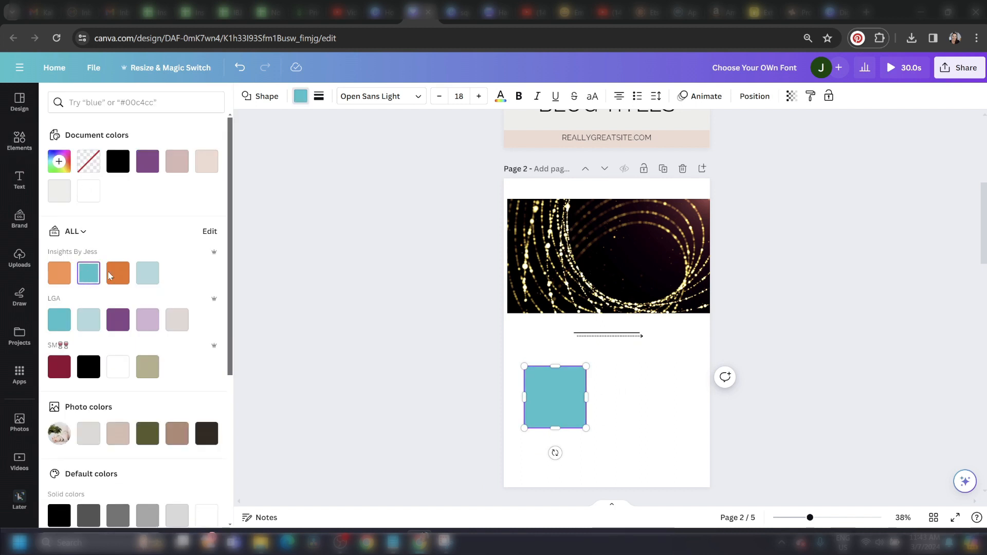
scroll(93, 325, down, 5)
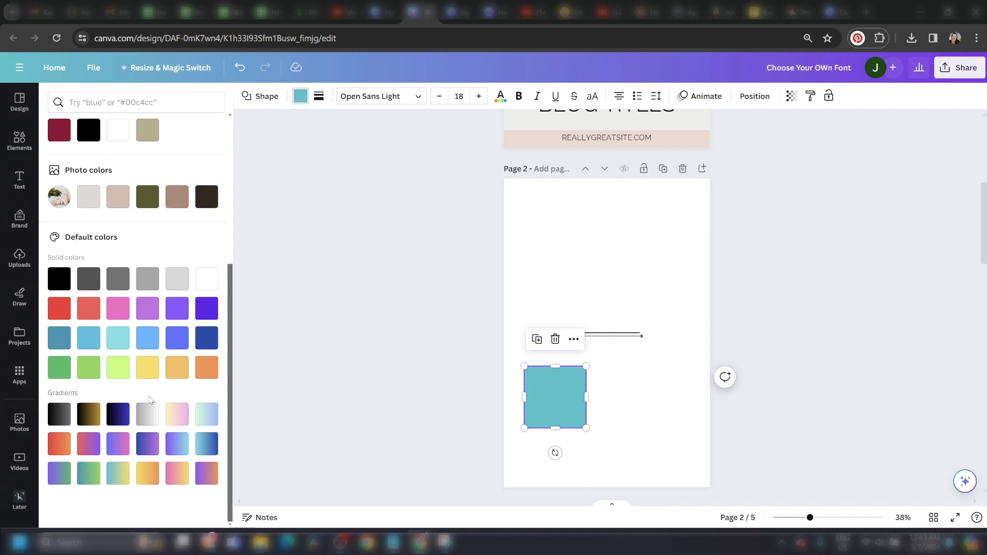
click(177, 415)
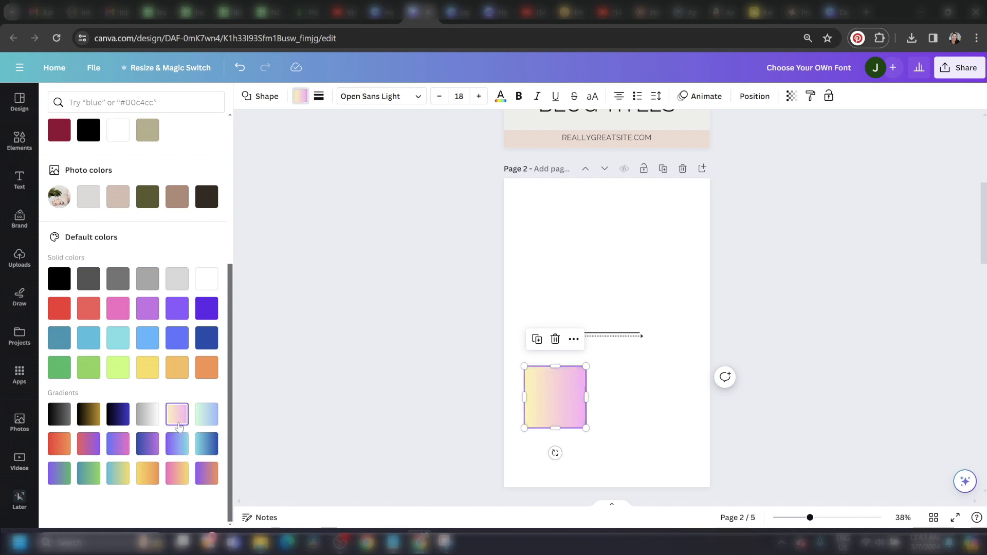
click(206, 414)
click(206, 337)
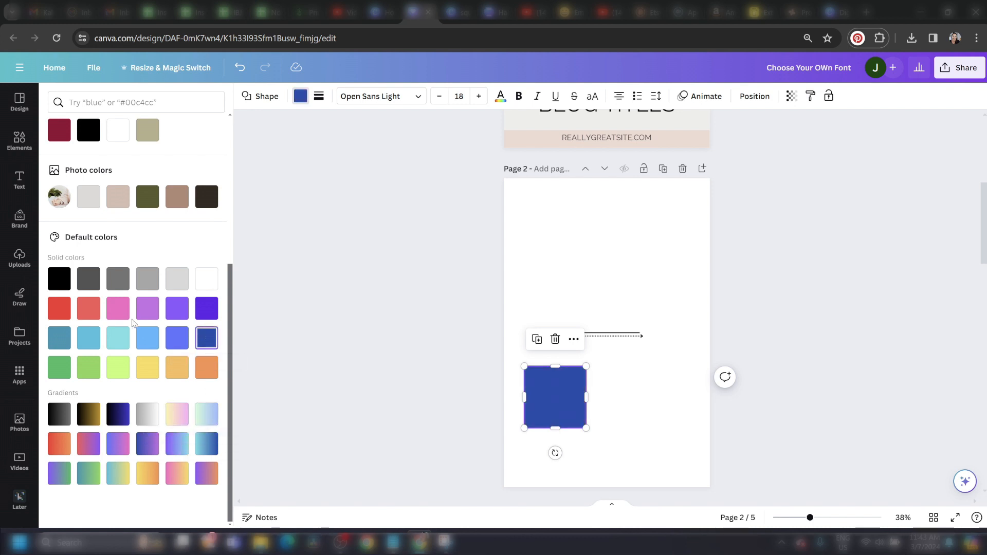
click(119, 309)
click(117, 414)
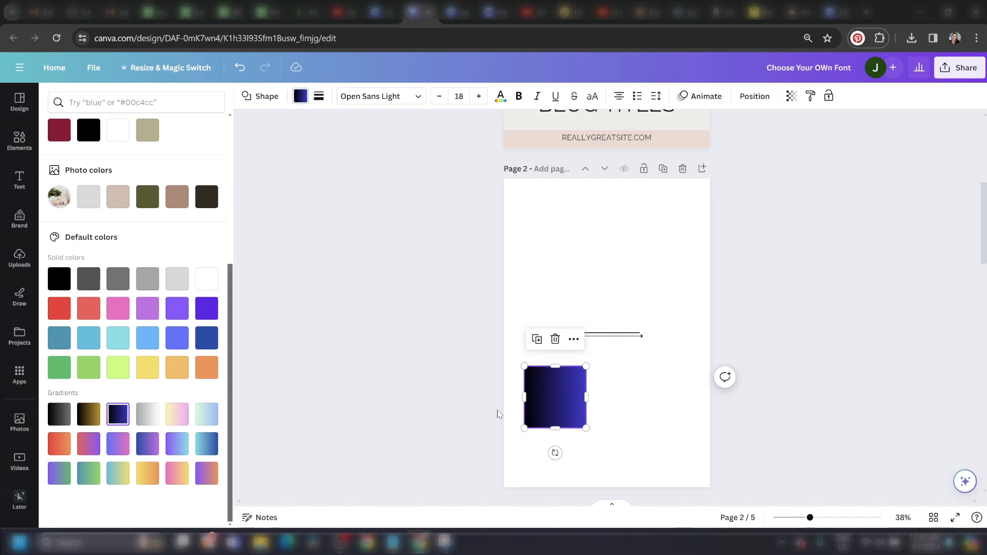
- Look through the rest of the available shapes, down to the arrows, banners and speech bubbles
click(233, 307)
scroll(232, 308, down, 6)
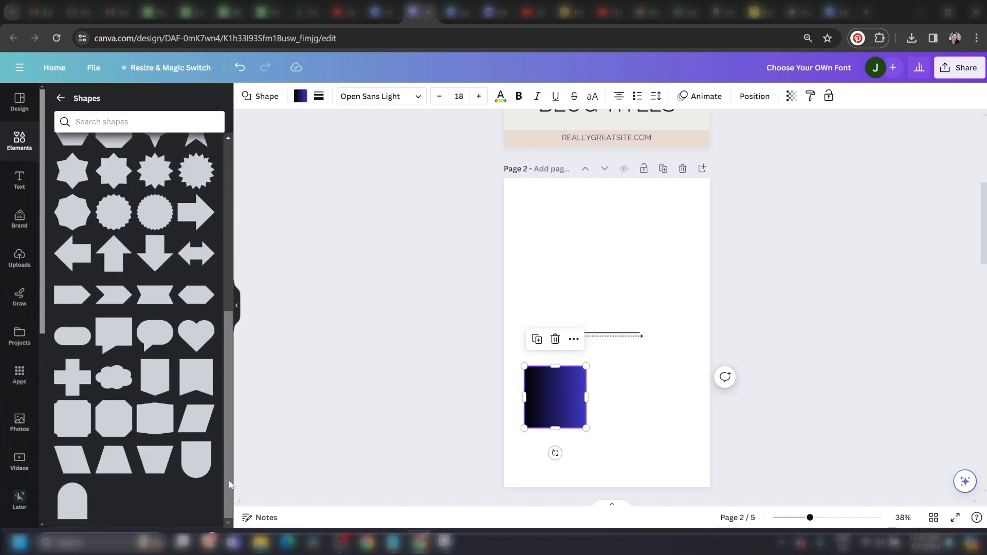
drag(231, 428, 236, 269)
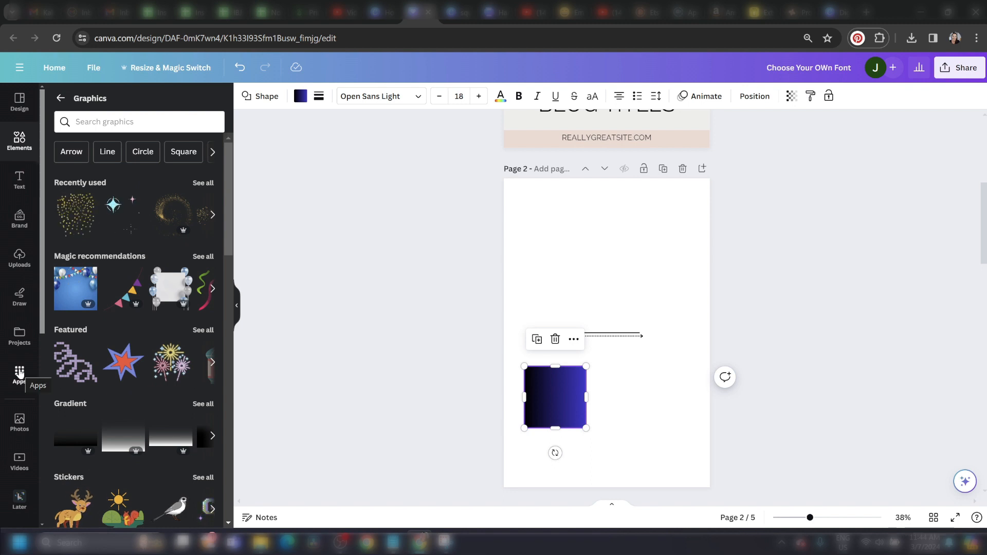
- Open the Canva apps collection and browse the featured and AI-powered apps
click(19, 374)
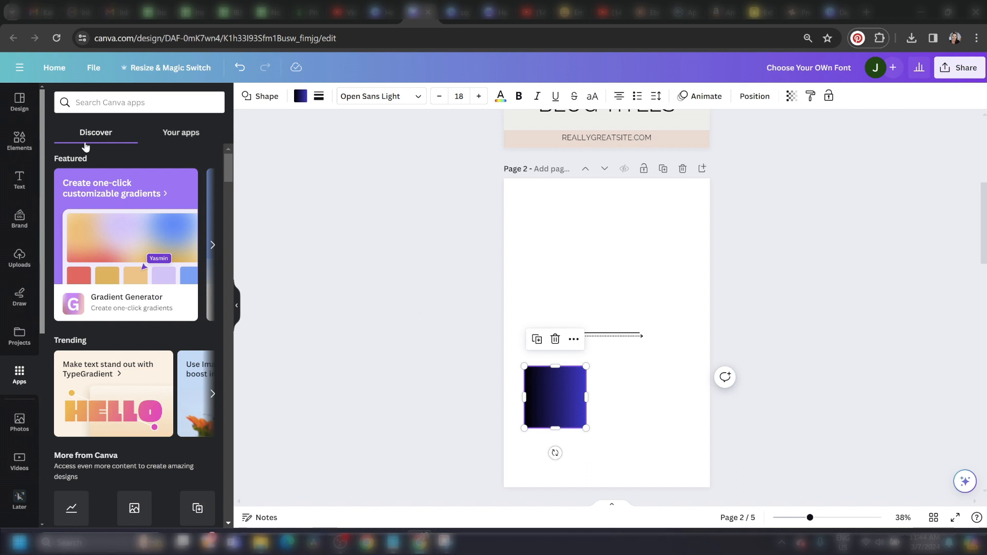
click(215, 245)
click(212, 248)
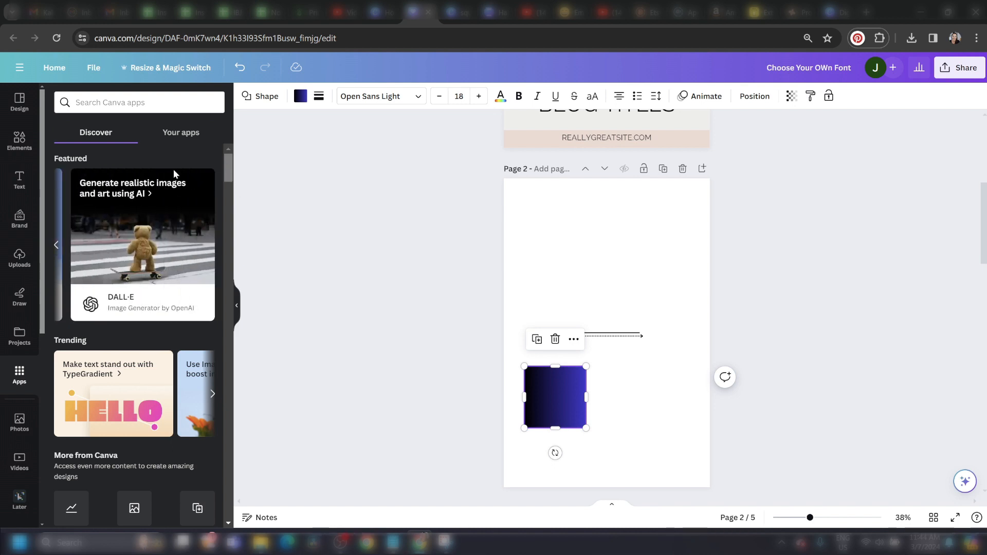
scroll(174, 174, down, 5)
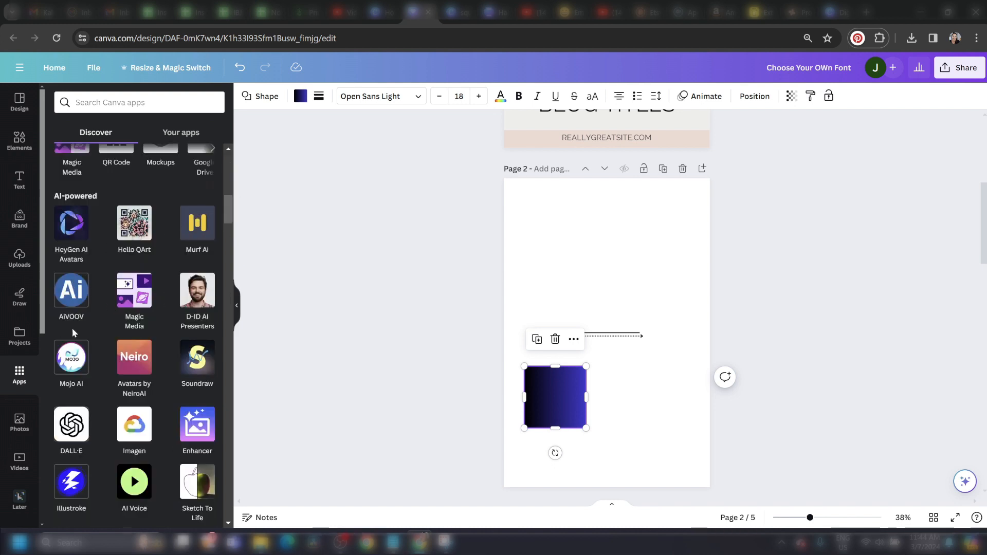
- View the details of the TypeGradient app in the apps collection and close them
scroll(224, 204, down, 3)
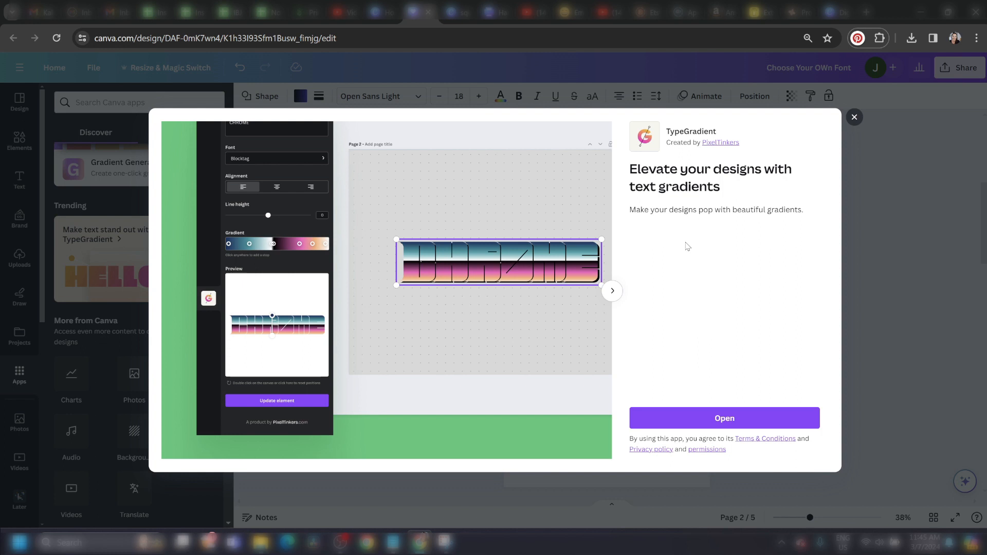
click(854, 118)
- Try the Rise, Pan, Typewriter and Merge text animations on the HOW TO WRITE BLOG TITLES heading on page 1
scroll(884, 276, up, 5)
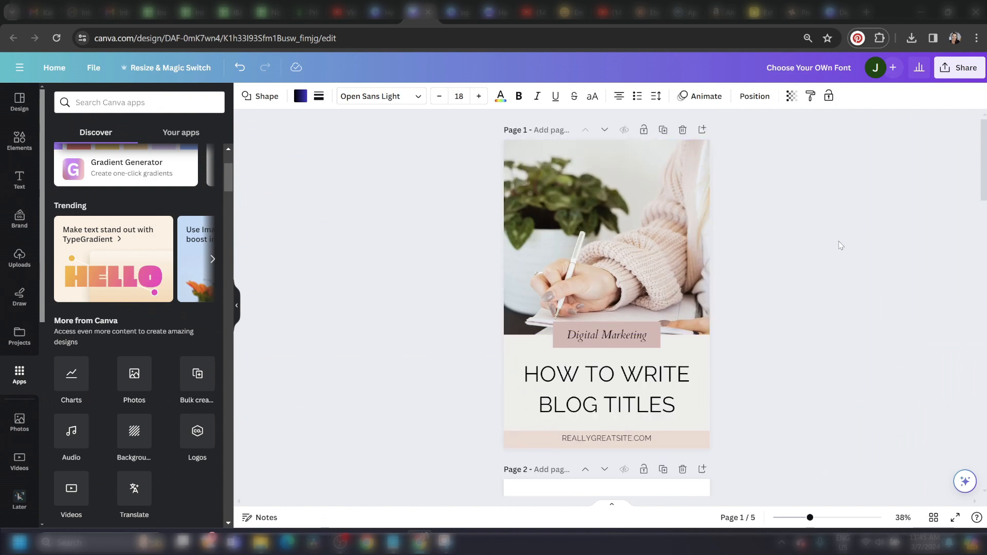
click(649, 385)
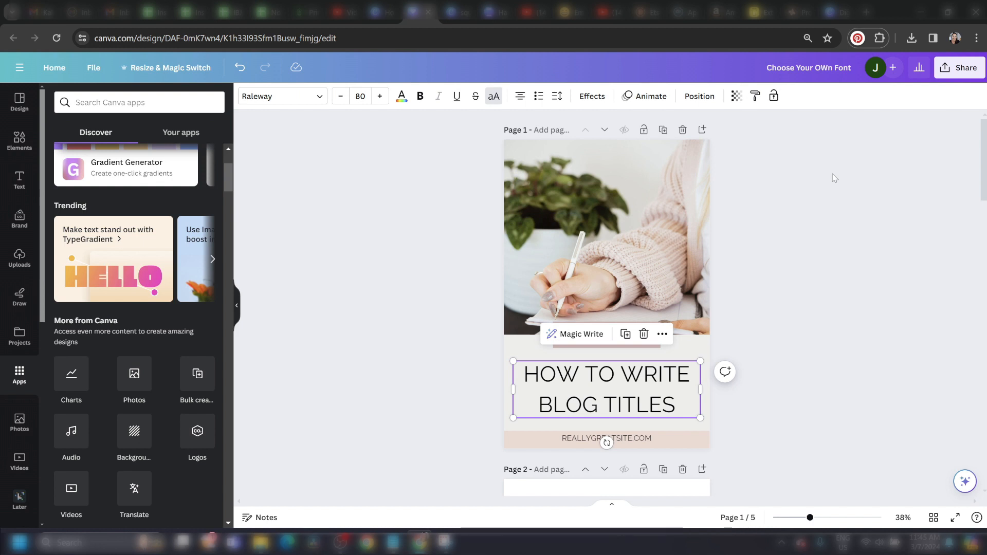
click(646, 98)
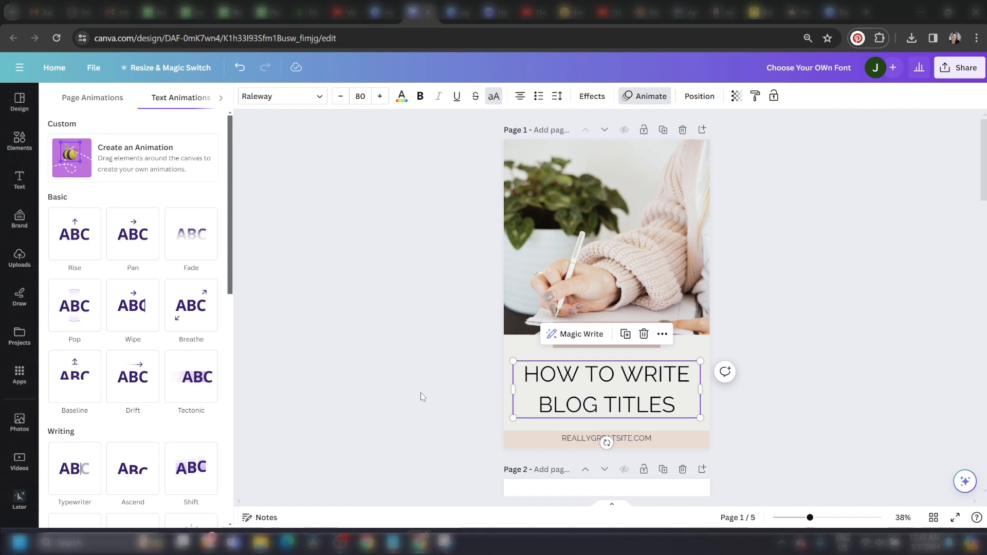
click(647, 387)
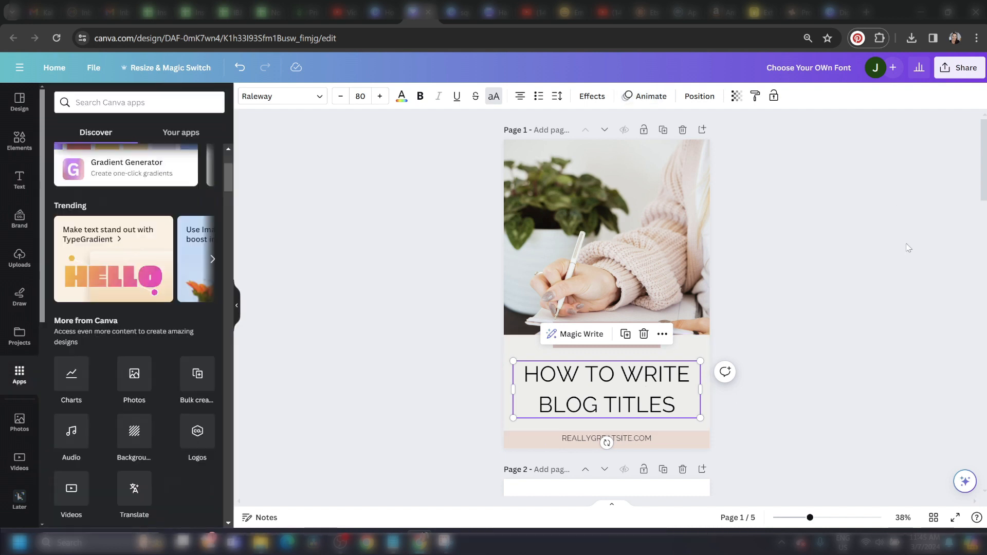
click(645, 99)
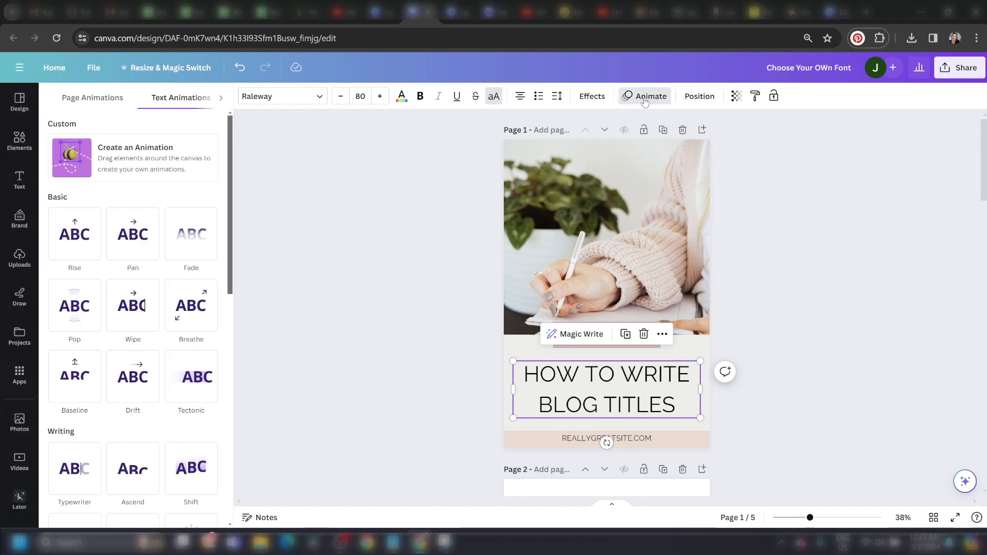
mouse_move(231, 124)
mouse_down()
mouse_move(214, 327)
mouse_move(241, 109)
mouse_up()
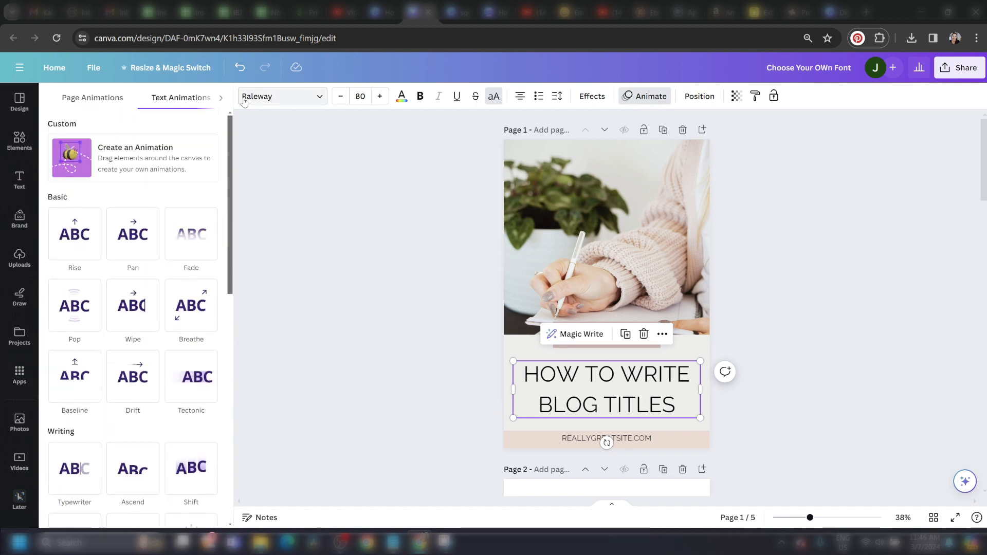
click(75, 235)
click(135, 256)
scroll(230, 188, down, 7)
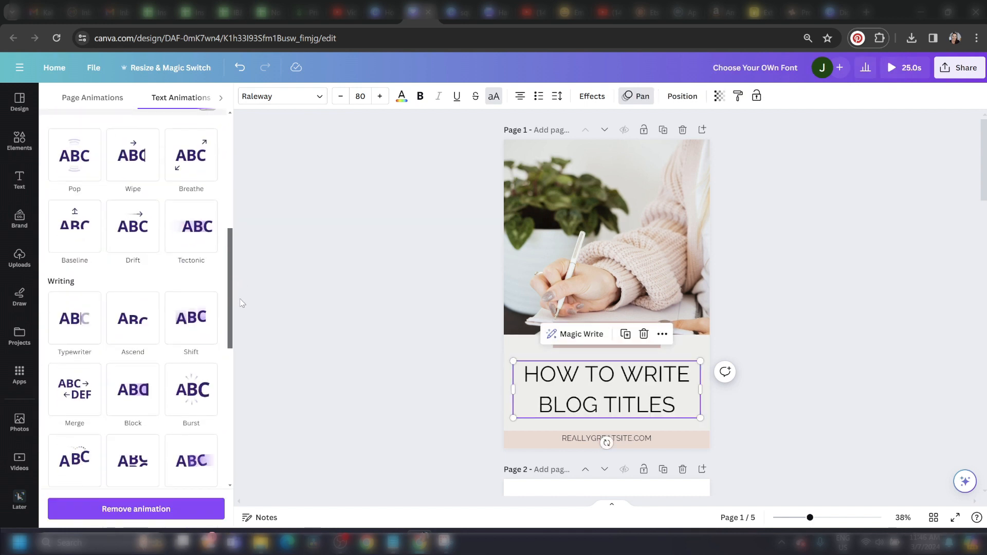
click(80, 330)
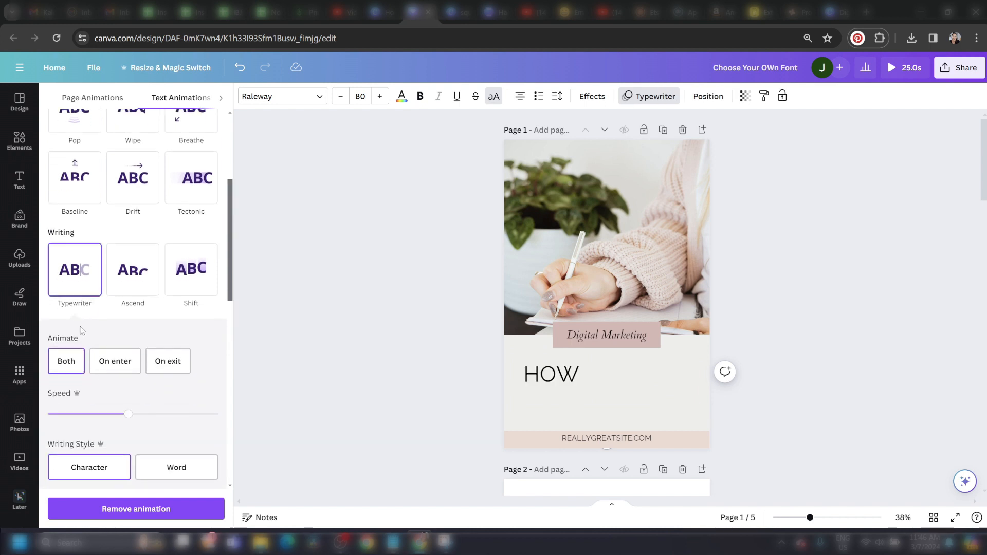
click(70, 343)
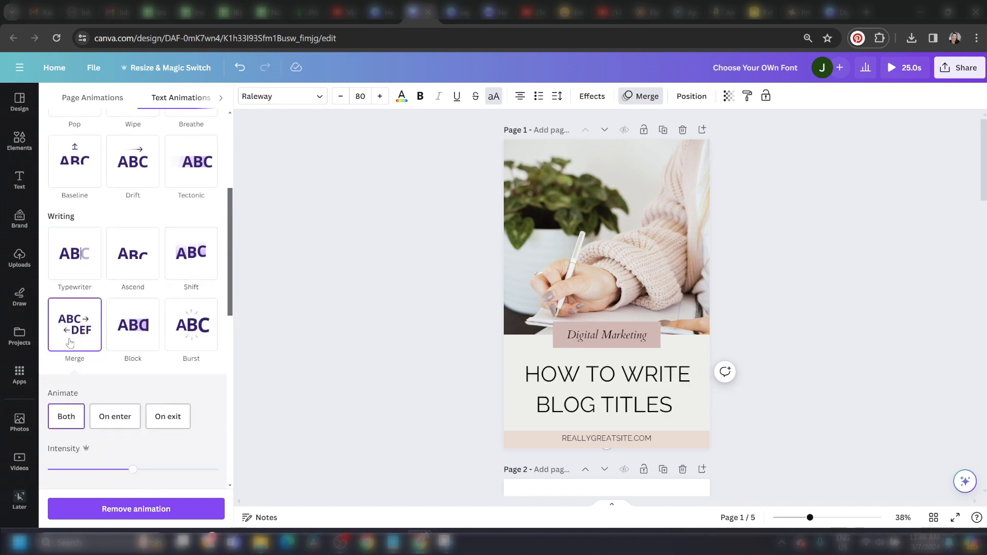
- Try the Simple, Sleek and Fun combination page animations on page 1
click(76, 100)
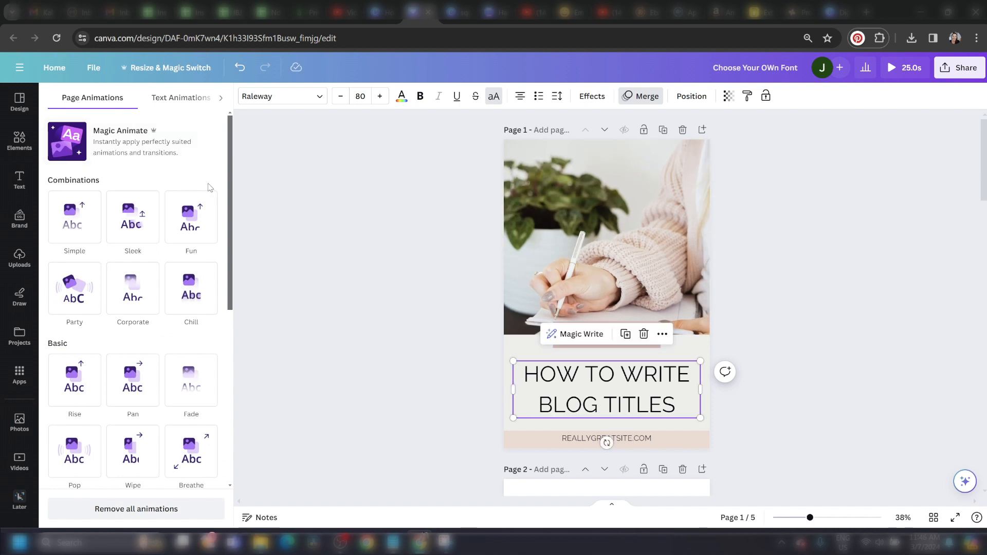
click(76, 219)
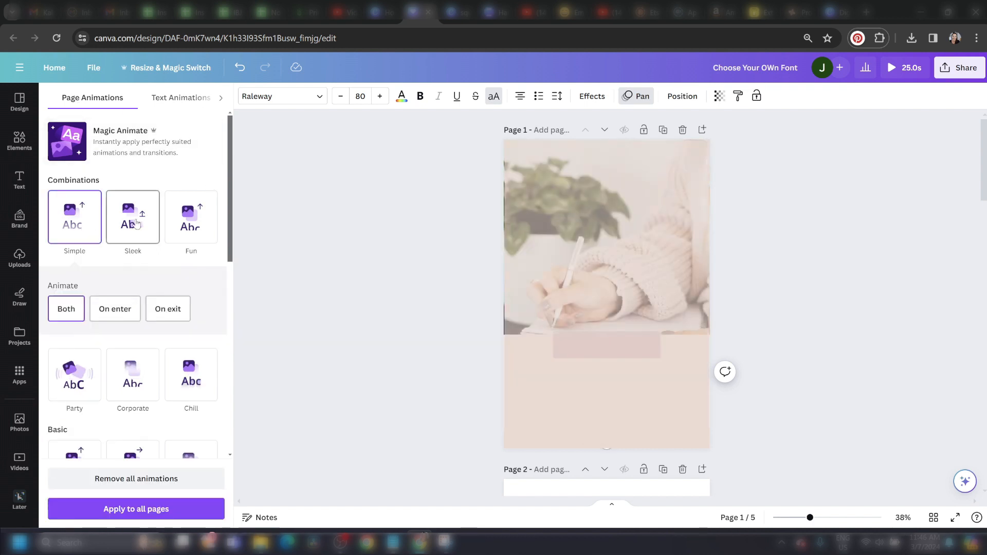
click(135, 222)
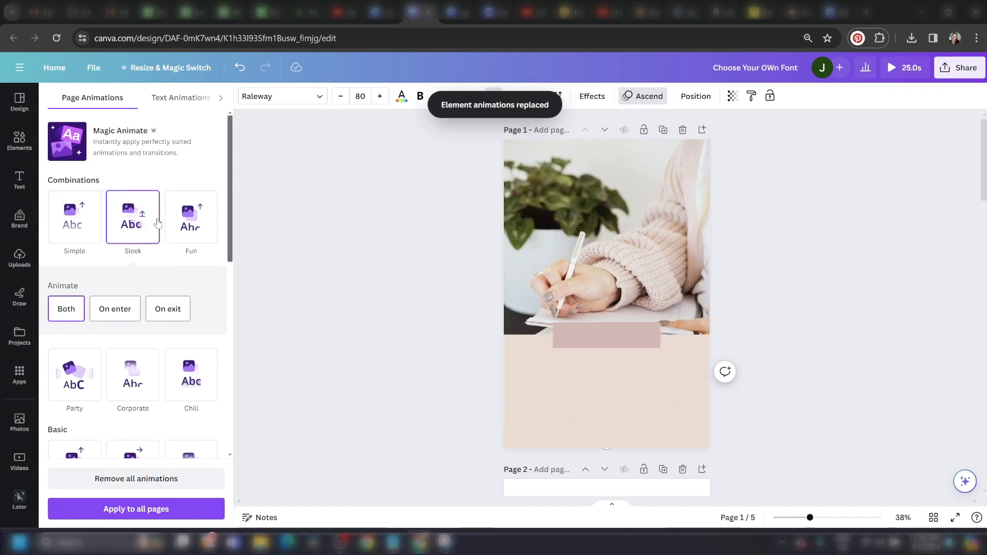
click(187, 222)
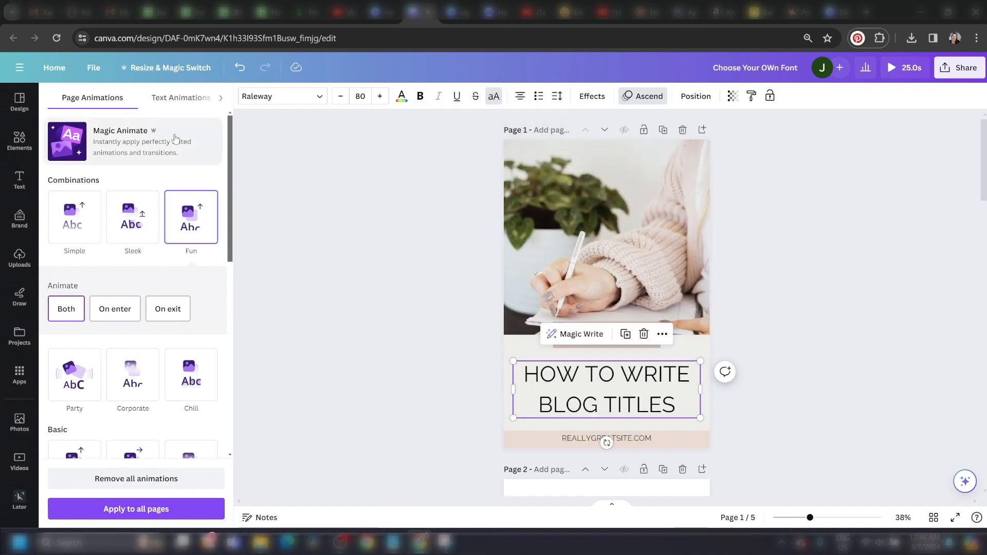
- Try the Professional and Elegant Magic Animate styles and apply the Energetic style to the design
click(129, 148)
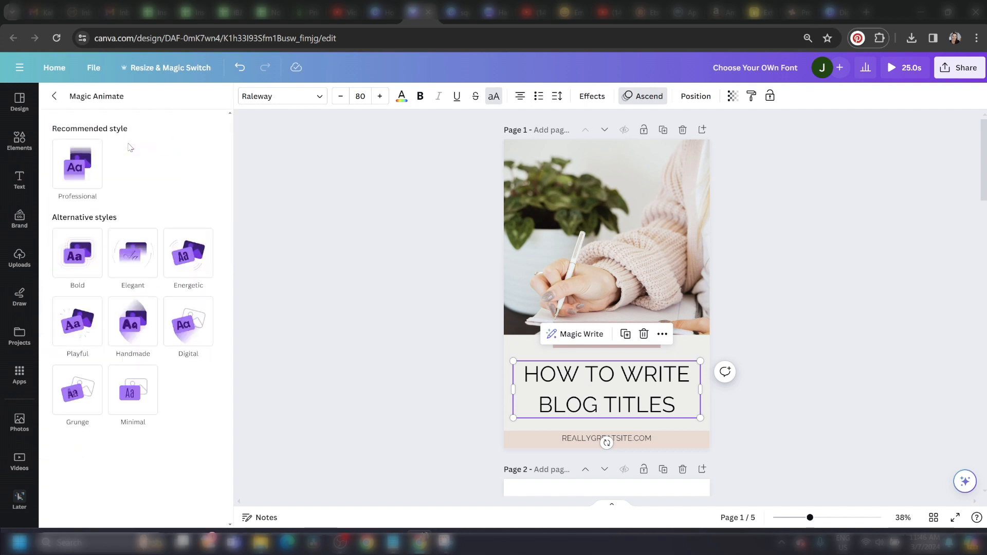
click(74, 168)
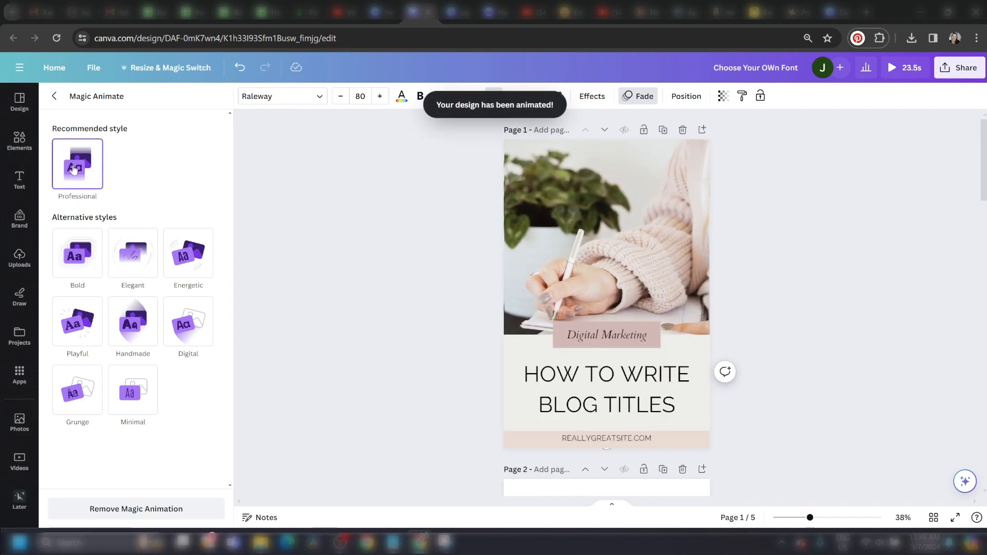
click(133, 252)
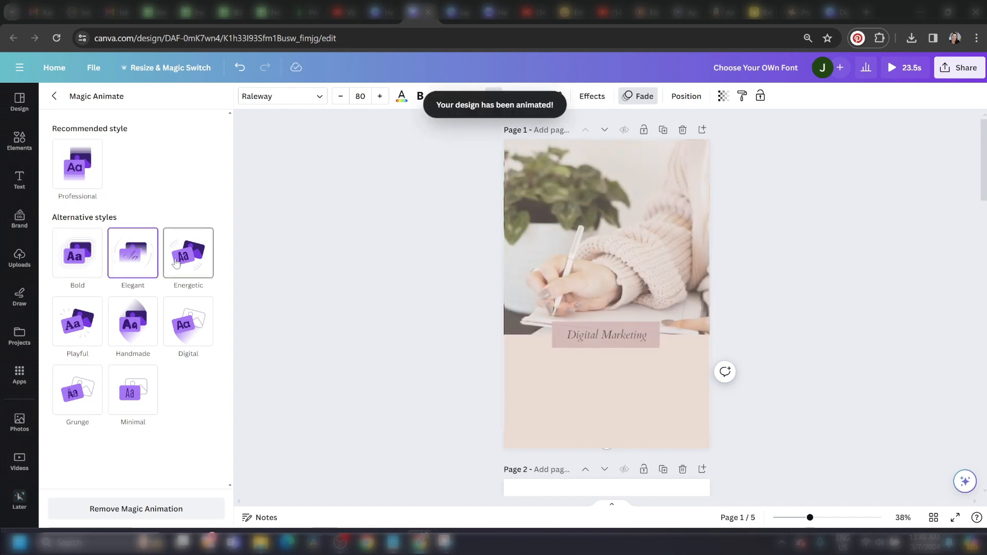
click(176, 262)
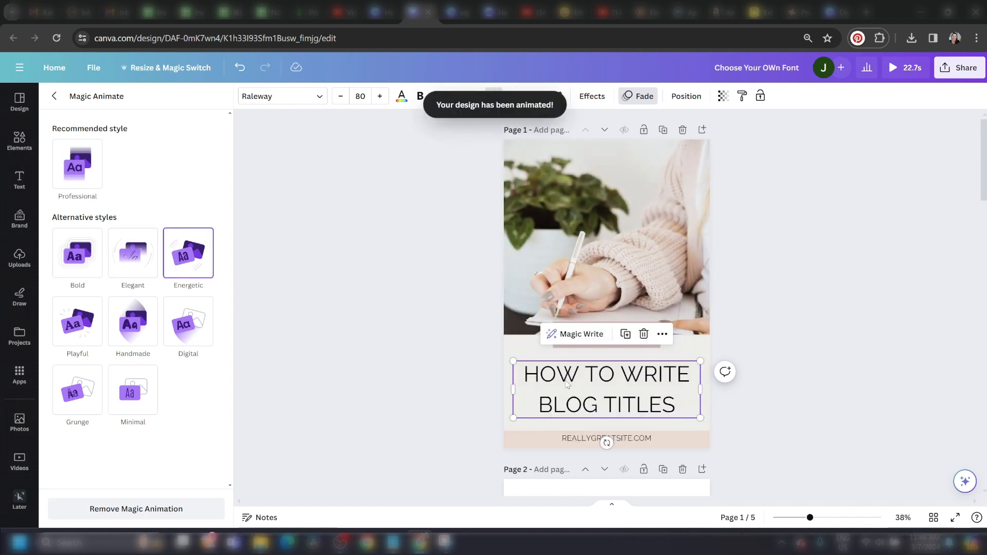
- Try the Shadow, Lift, Hollow, Splice, Outline, Echo, Glitch and Neon text effects on the page 1 heading
click(592, 97)
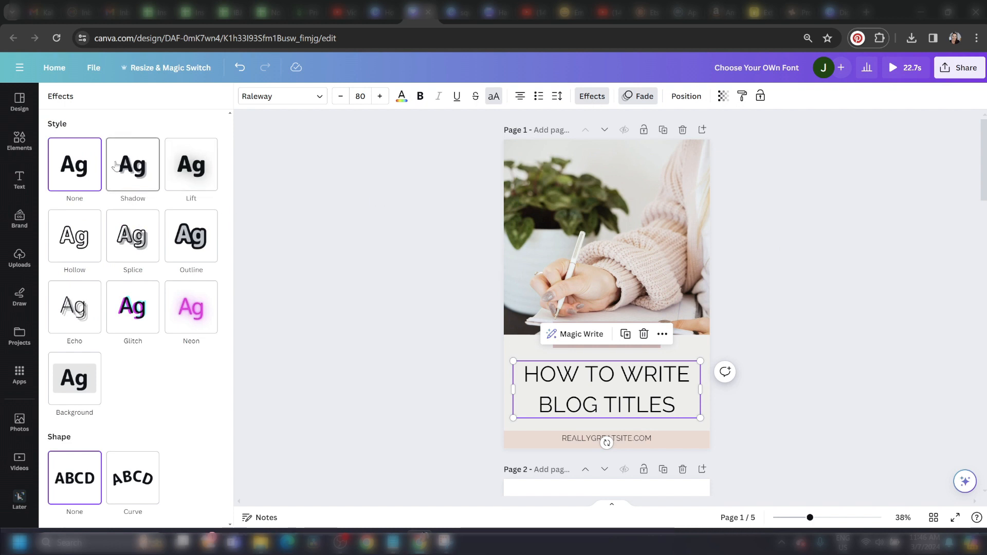
click(117, 164)
click(179, 168)
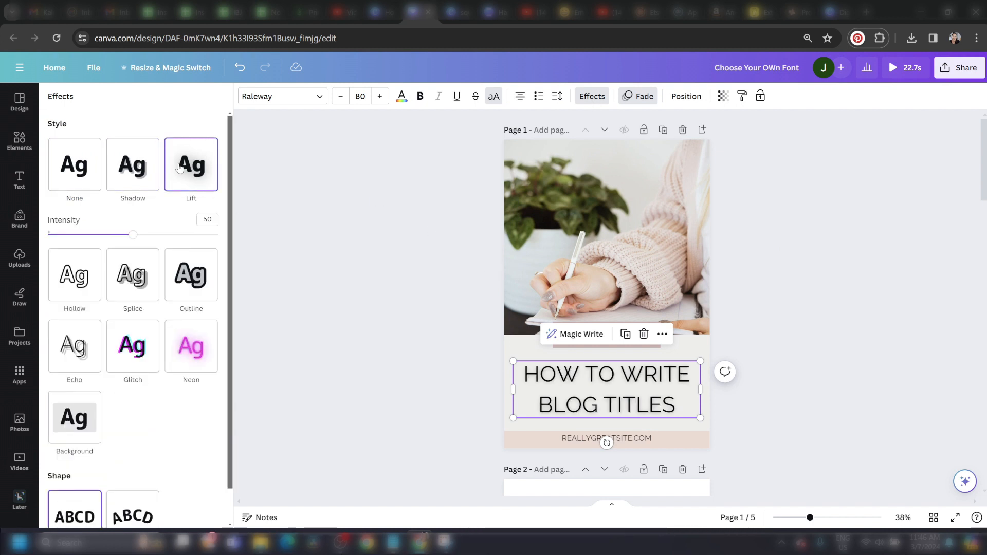
click(79, 296)
click(123, 241)
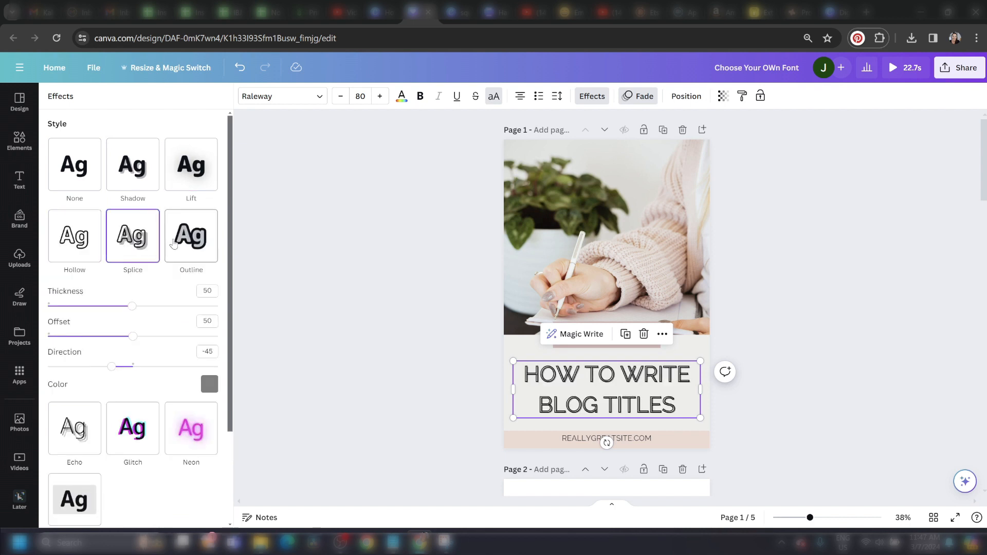
click(173, 243)
click(75, 365)
click(132, 307)
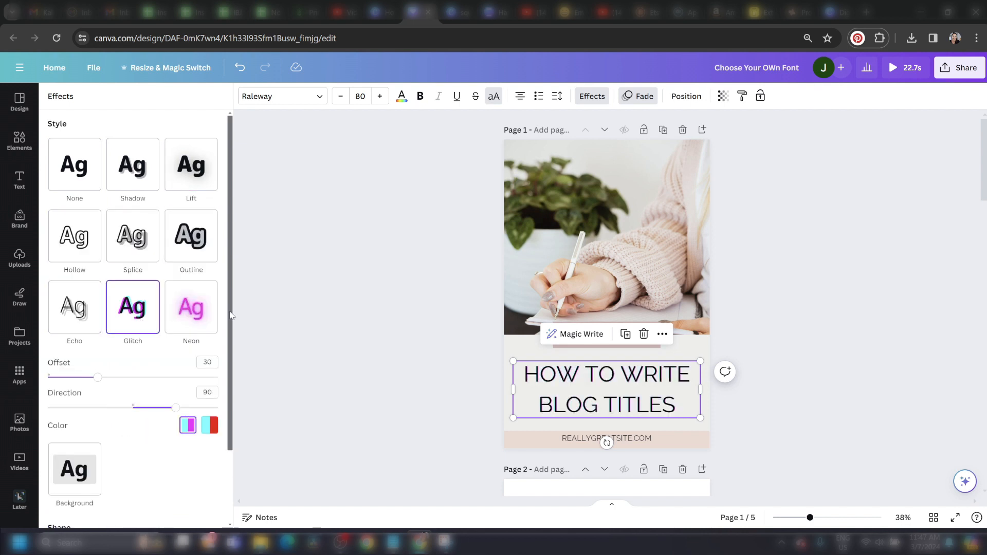
click(191, 307)
- Curve the page 1 heading with a curve value of -62 and set its effect style to None
click(151, 313)
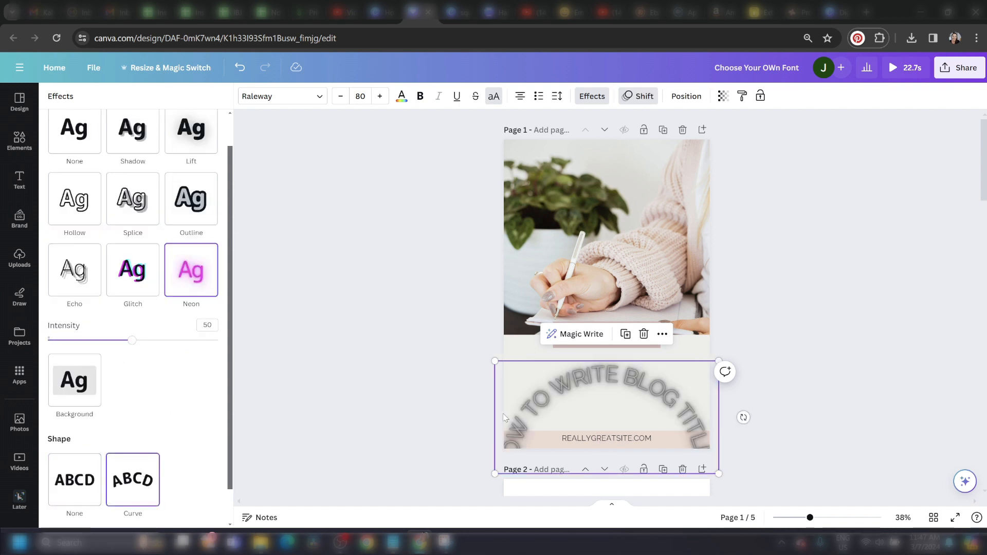
scroll(229, 430, down, 1)
drag(133, 510, 80, 510)
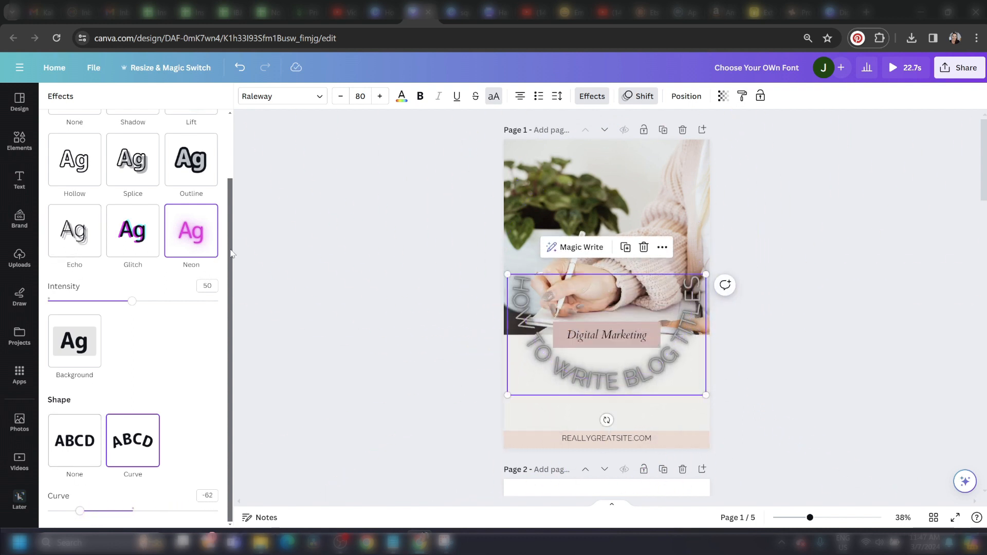
scroll(230, 254, up, 2)
click(74, 165)
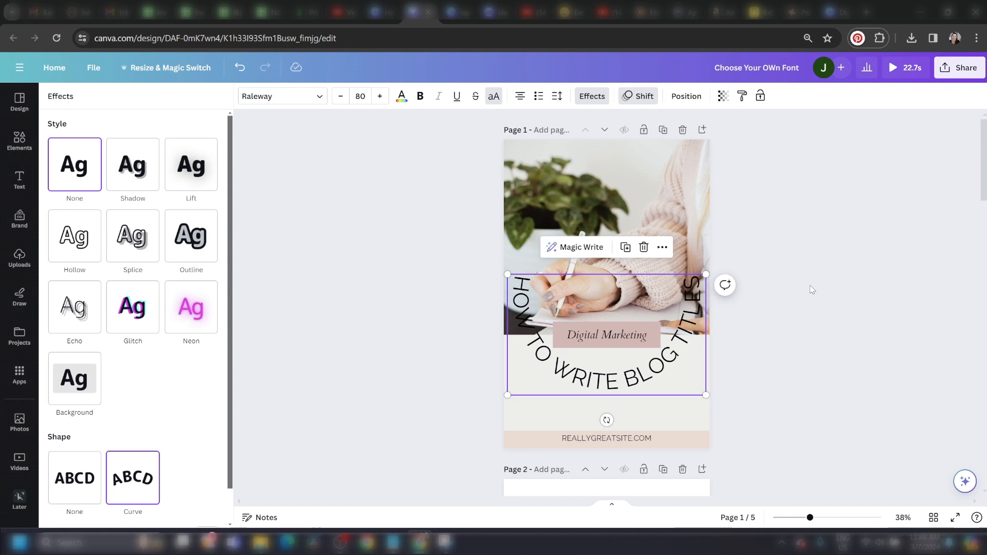
click(868, 261)
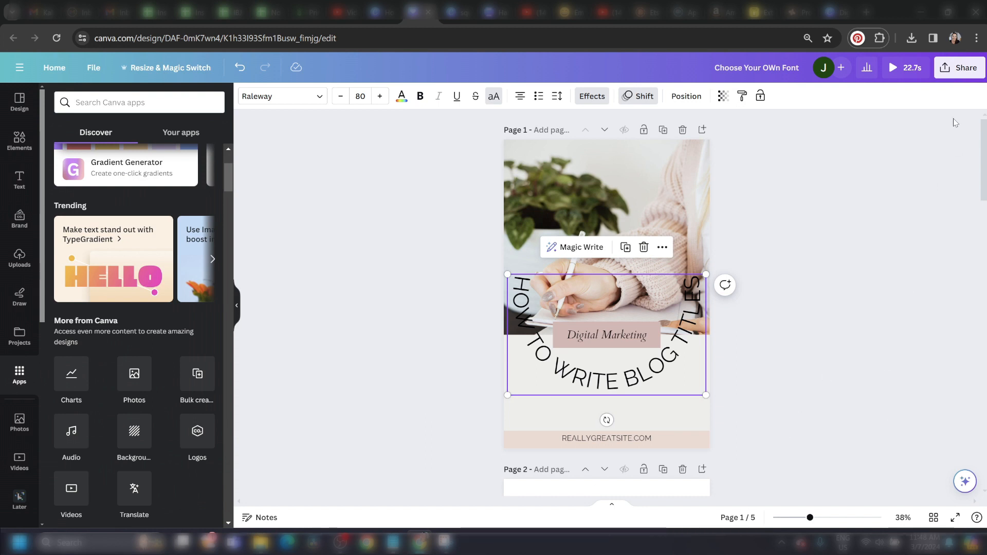
- Open the design's download settings and set the file type to PNG
click(966, 72)
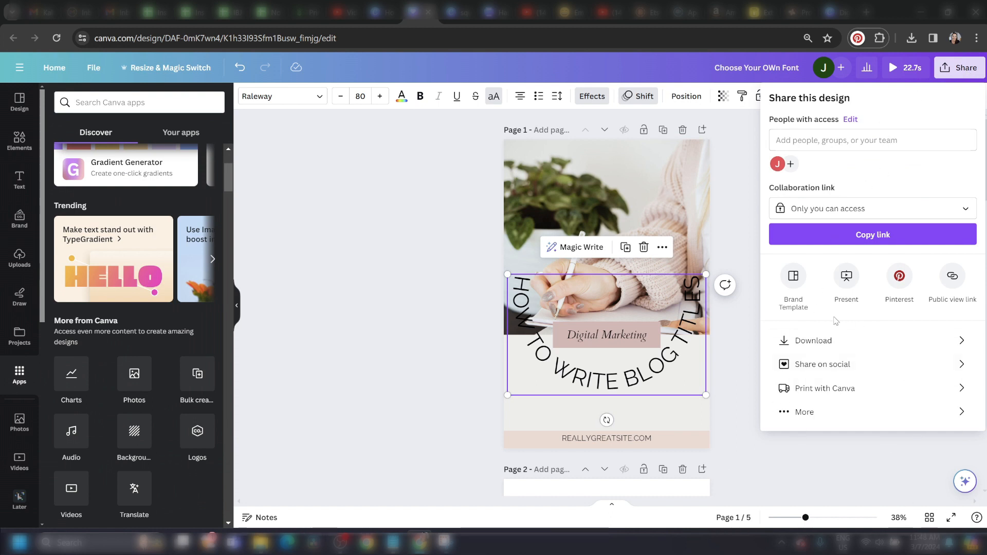
click(846, 344)
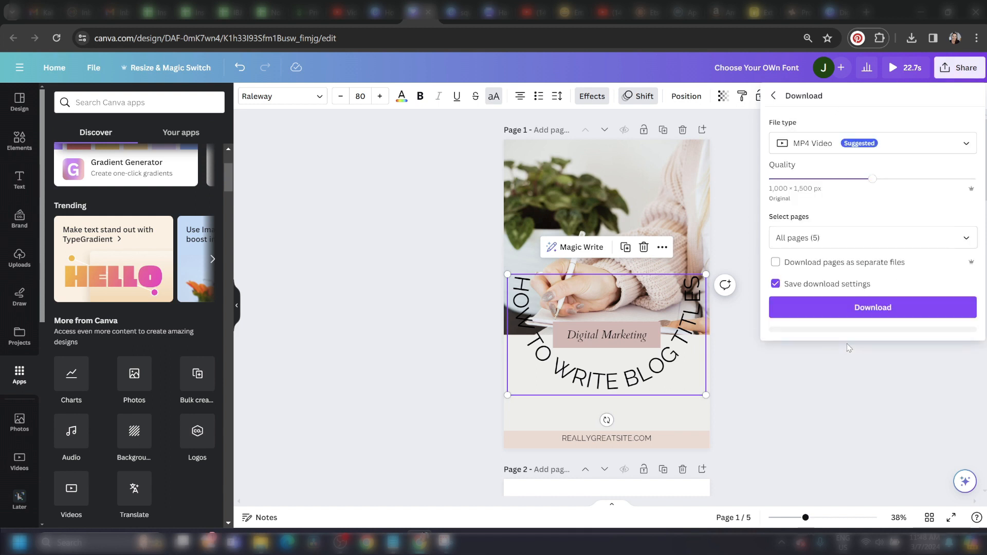
click(873, 143)
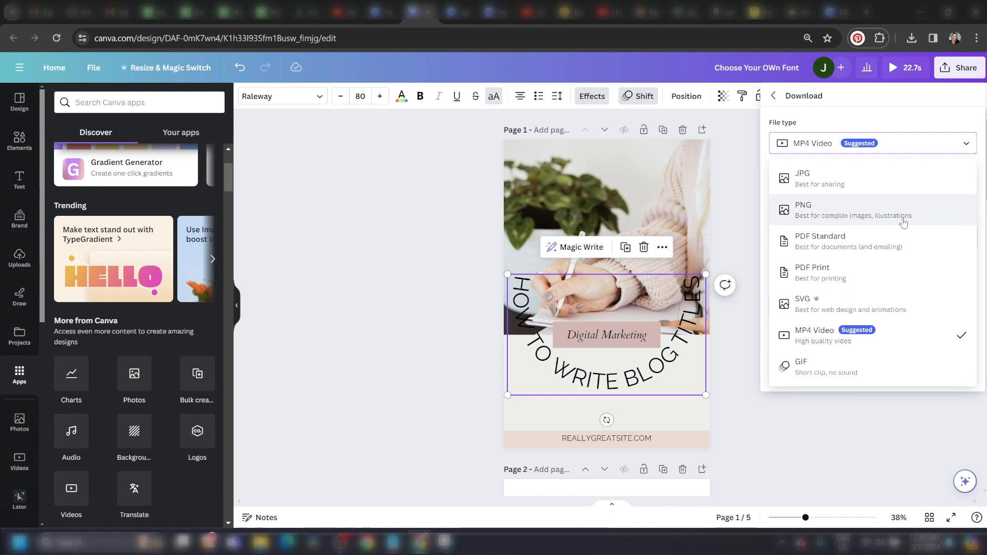
click(903, 222)
click(786, 209)
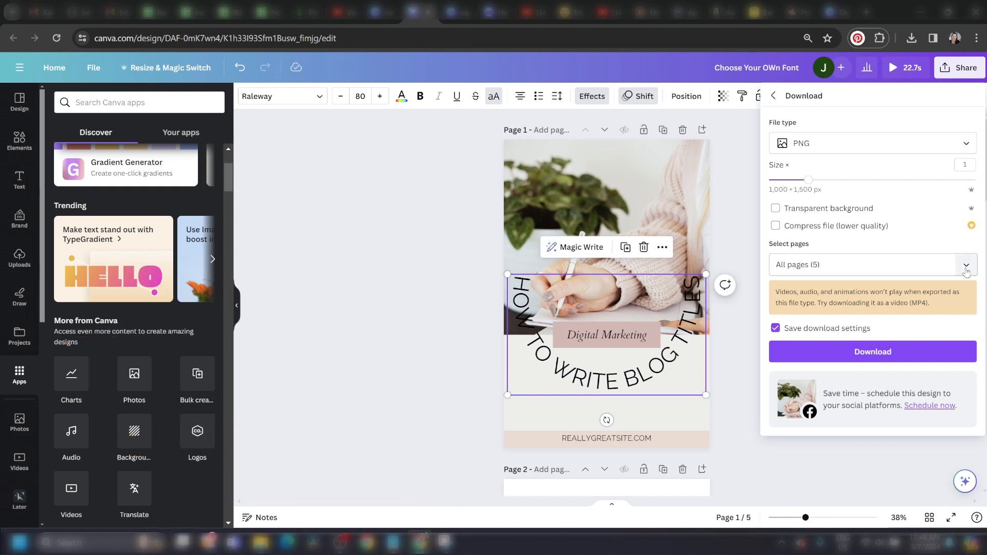
- Limit the download to the current page, page 1, and download it
click(957, 264)
click(956, 321)
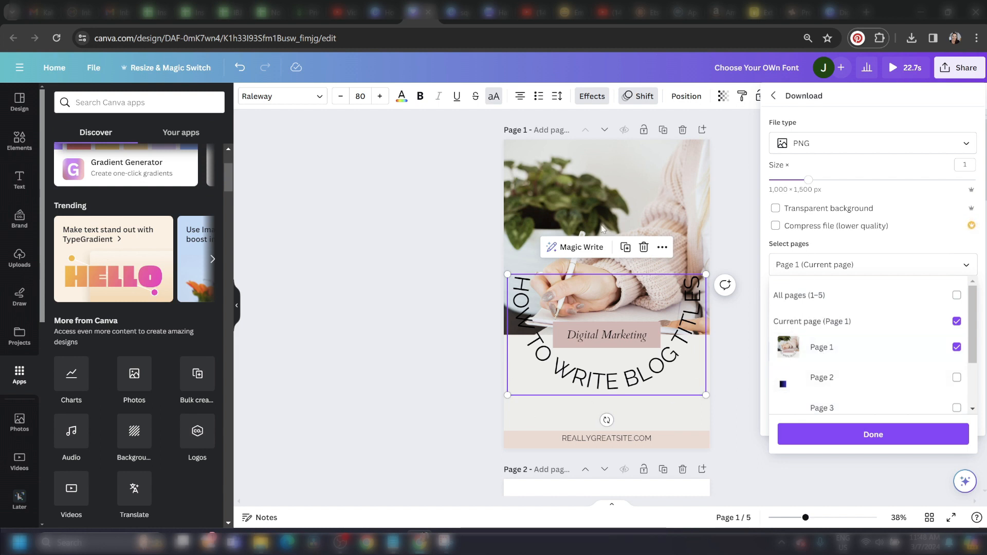
click(862, 434)
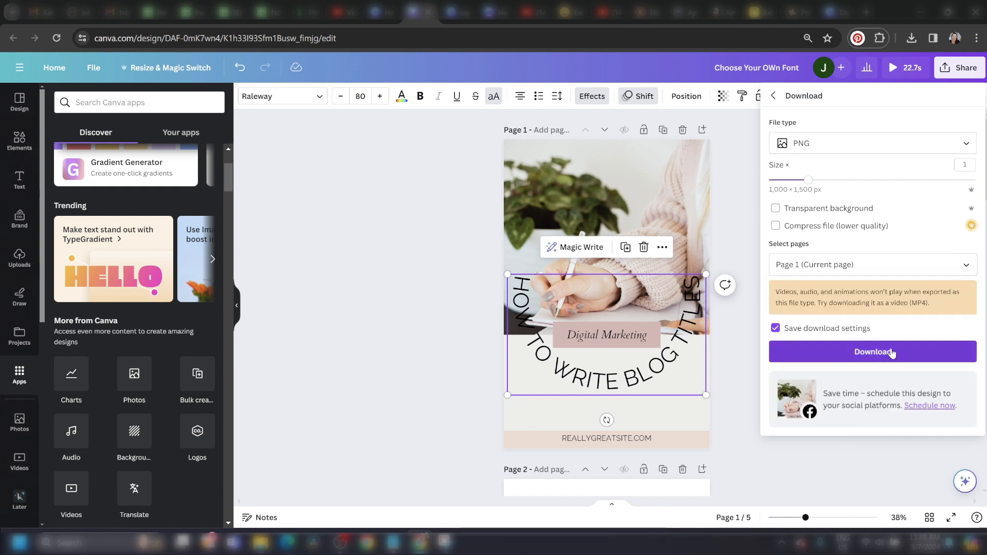
click(874, 352)
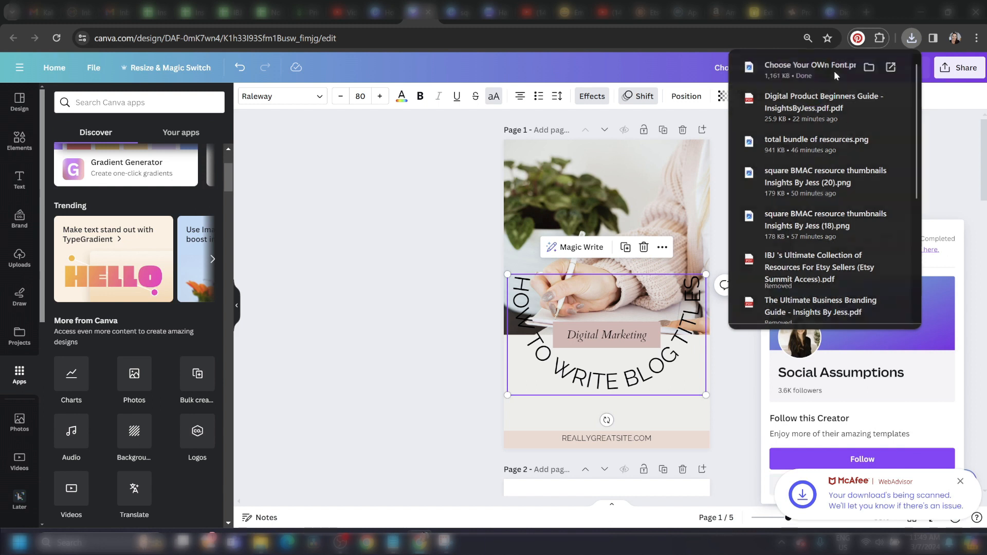
- Open the downloaded Choose Your OWn Font image to check it, and minimize the image viewer
click(853, 72)
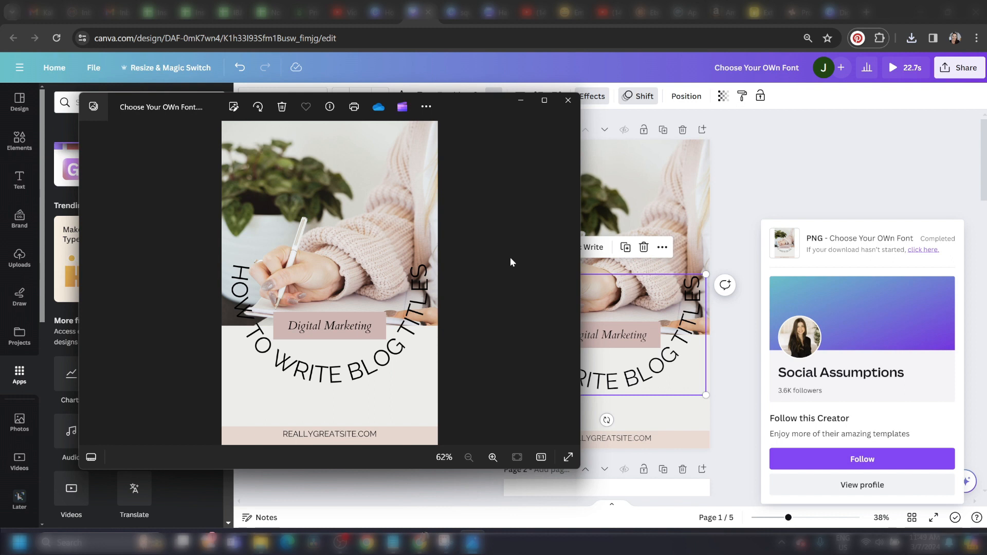
click(520, 99)
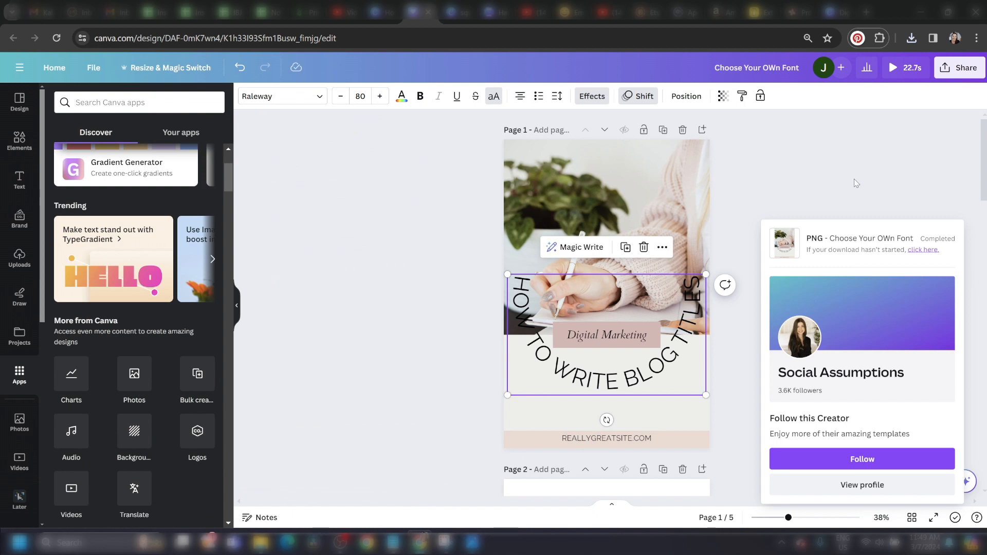